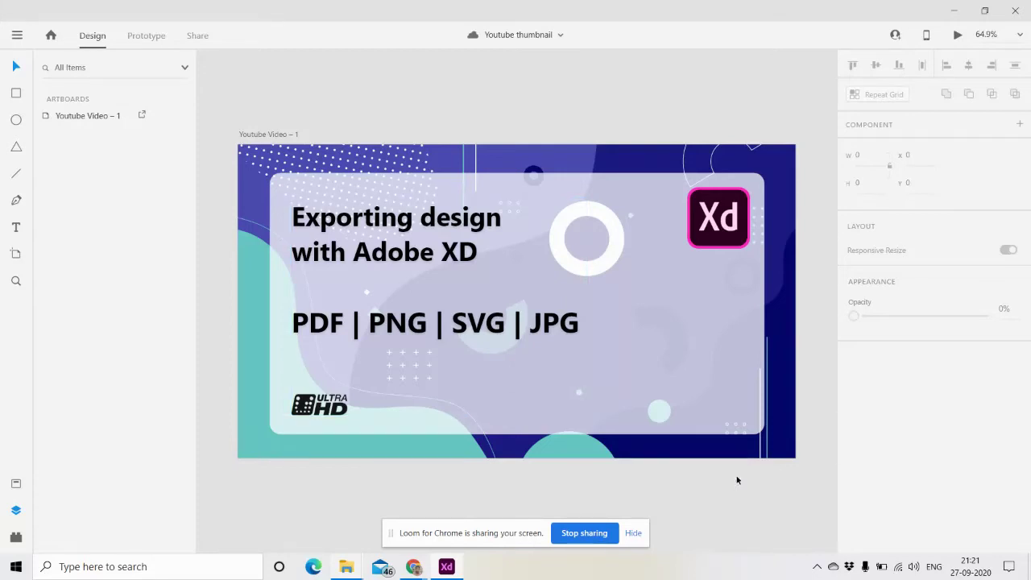
Step: Select the Xd logo, translucent rectangle and background image on the thumbnail in turn
scroll(737, 480, "right", 1)
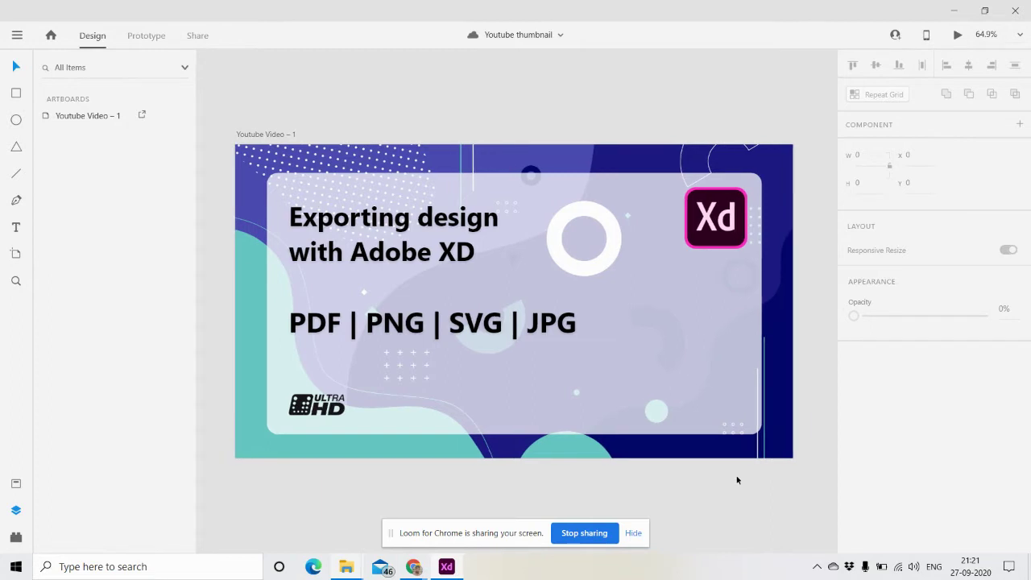
scroll(737, 480, "left", 1)
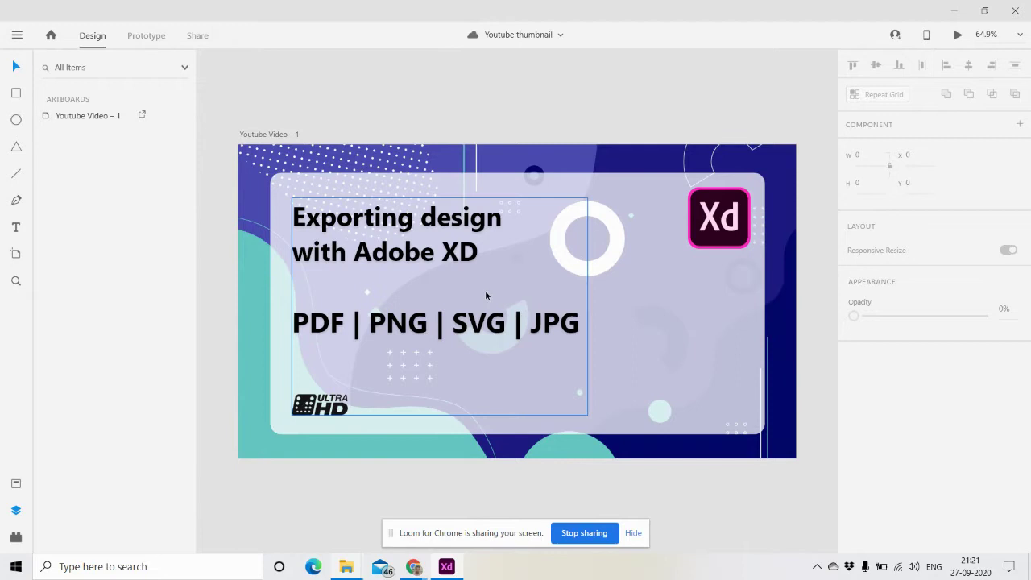
left_click(703, 230)
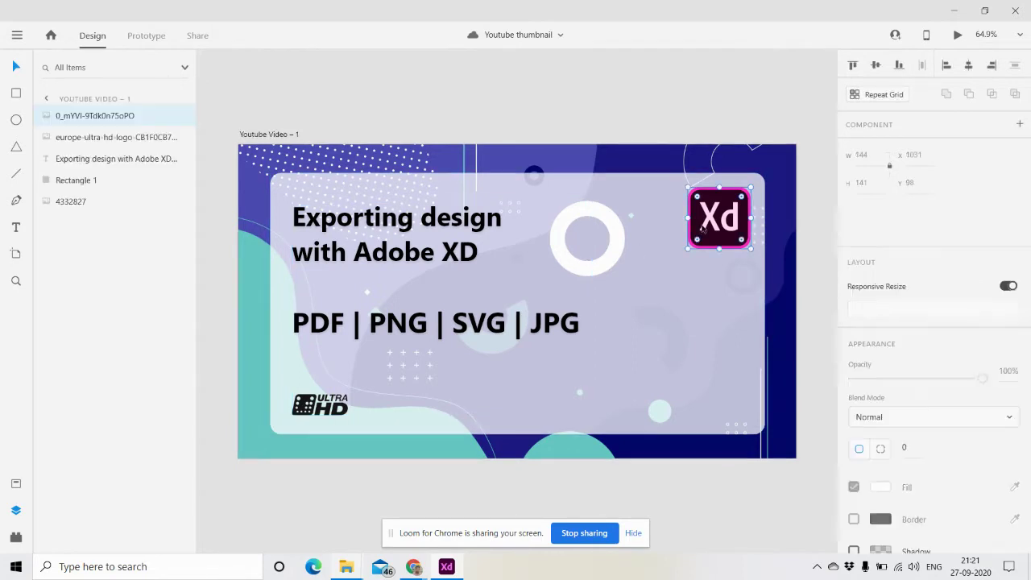
left_click(702, 347)
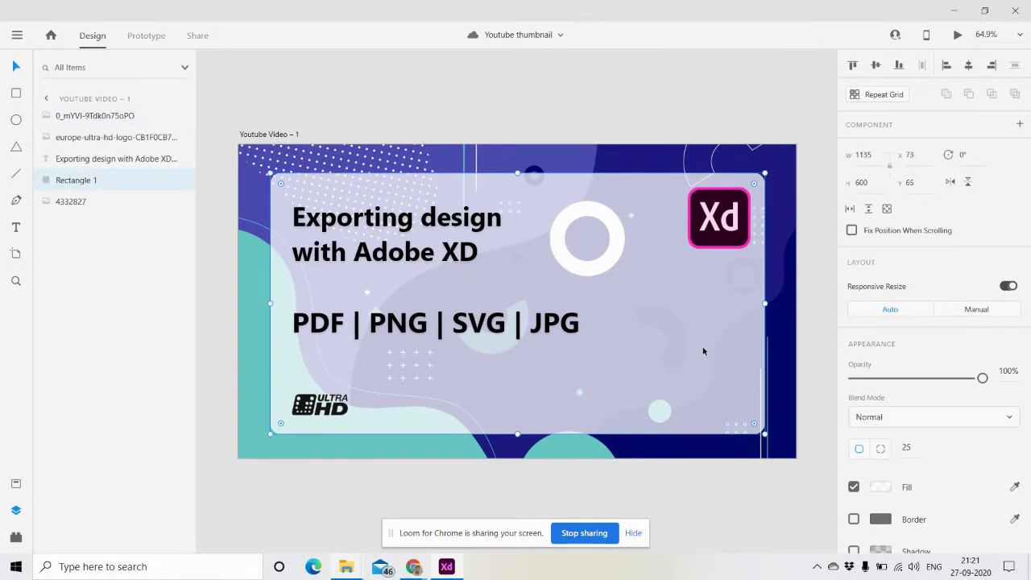
left_click(785, 377)
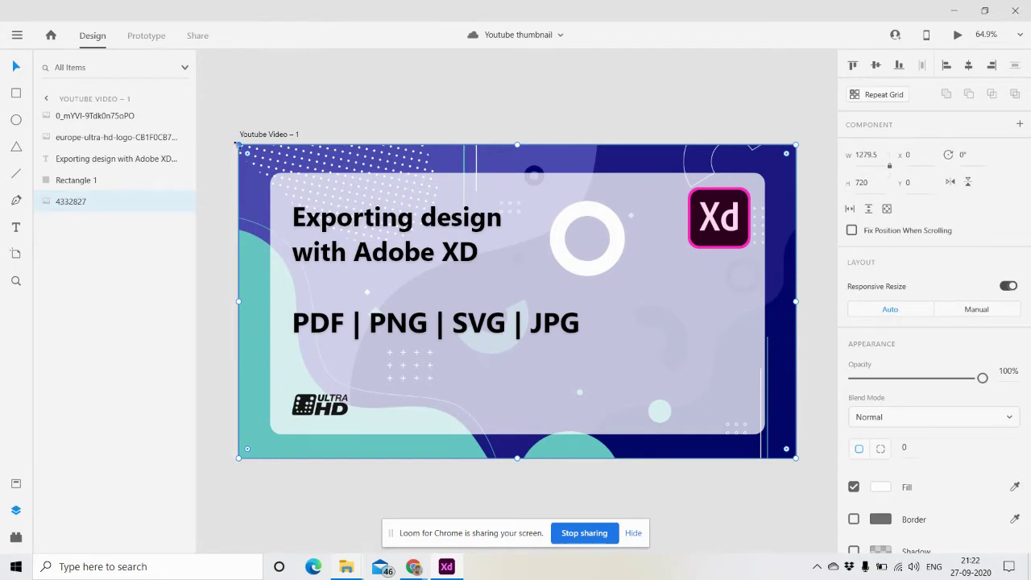
Step: Select the whole Youtube Video – 1 artboard and check its 720 height
left_click(46, 98)
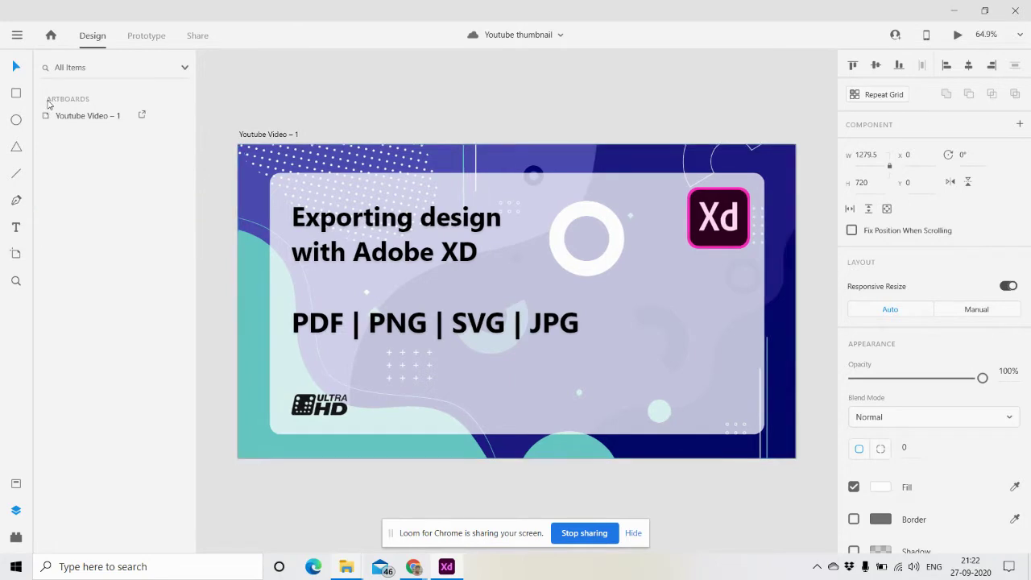
left_click(15, 510)
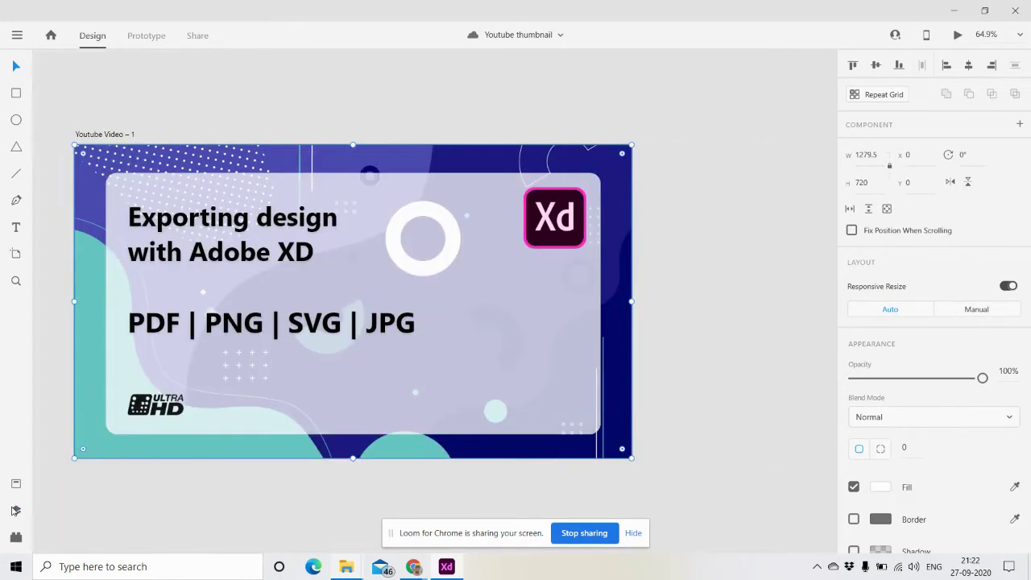
left_click(15, 510)
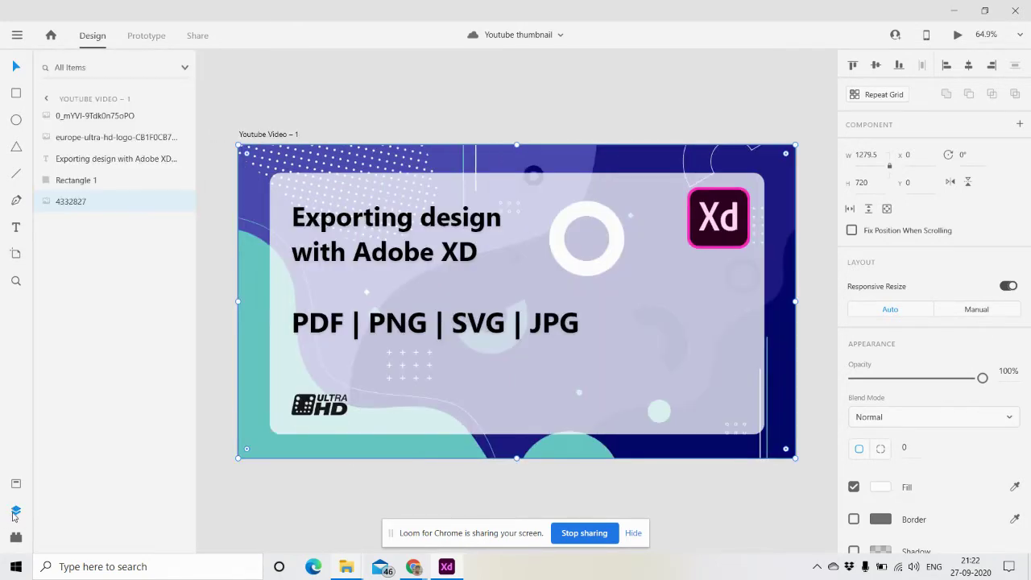
left_click(46, 98)
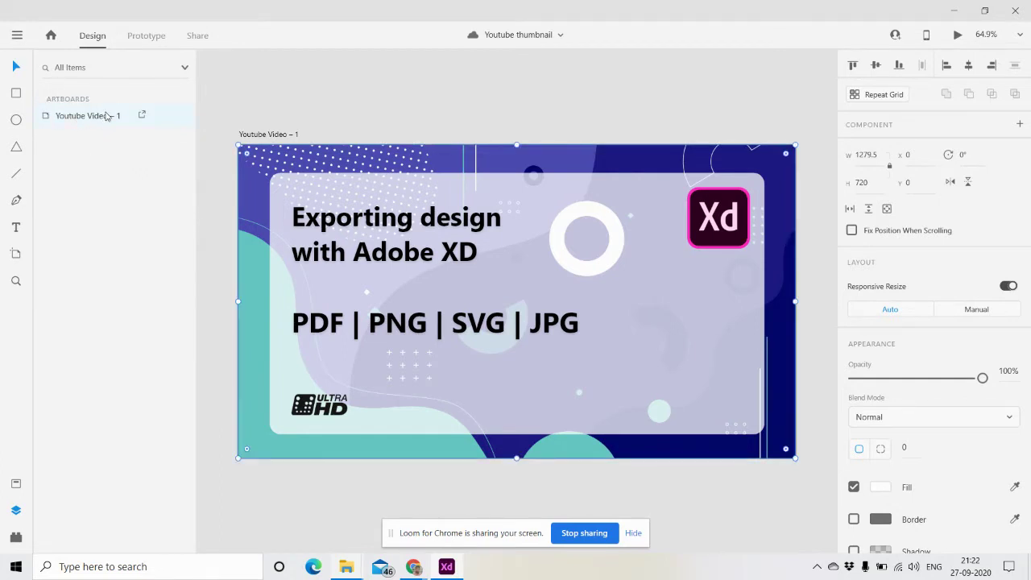
left_click(108, 117)
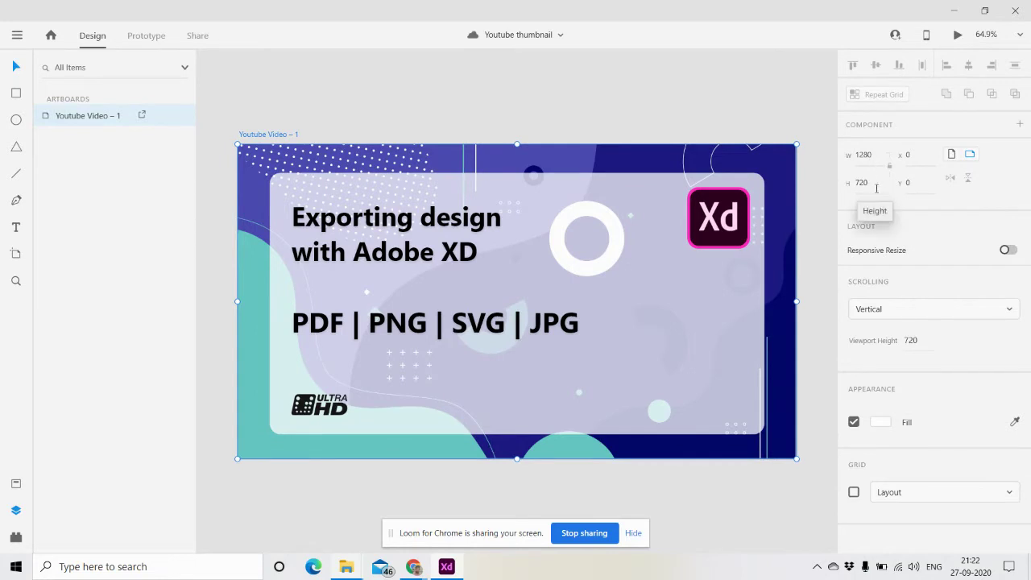
left_click(876, 187)
left_click(876, 188)
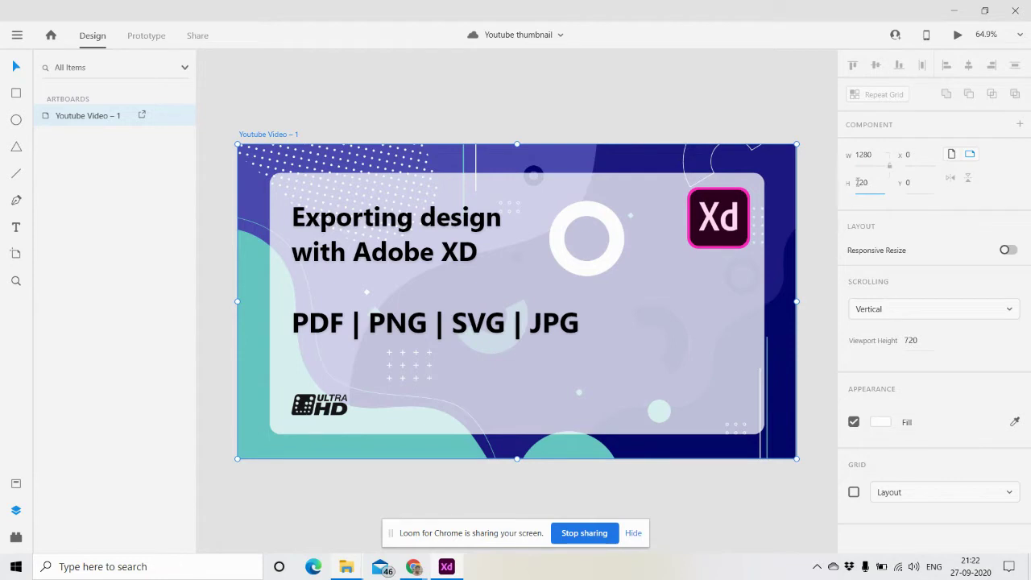
left_click(832, 253)
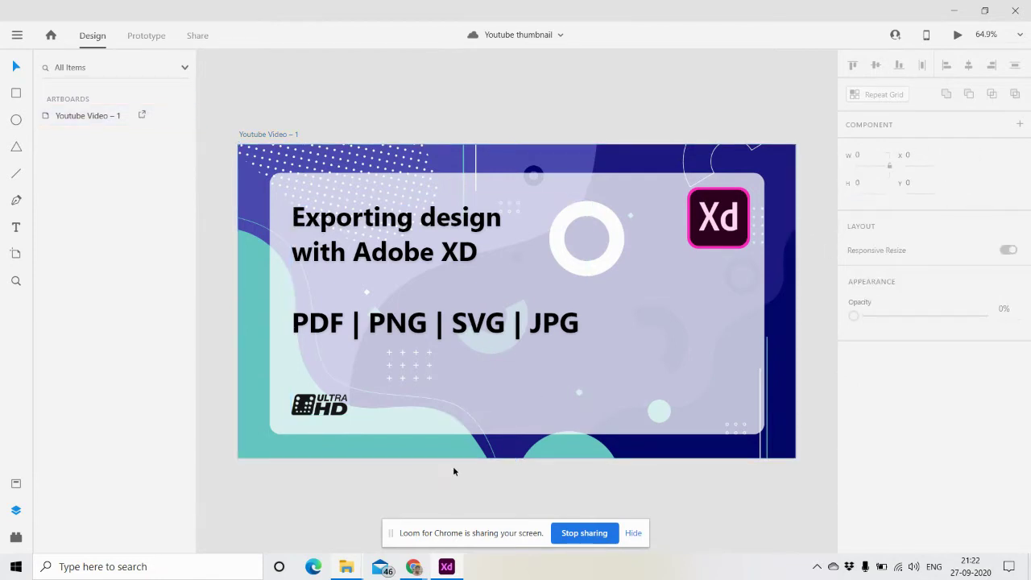
scroll(454, 471, "down", 2)
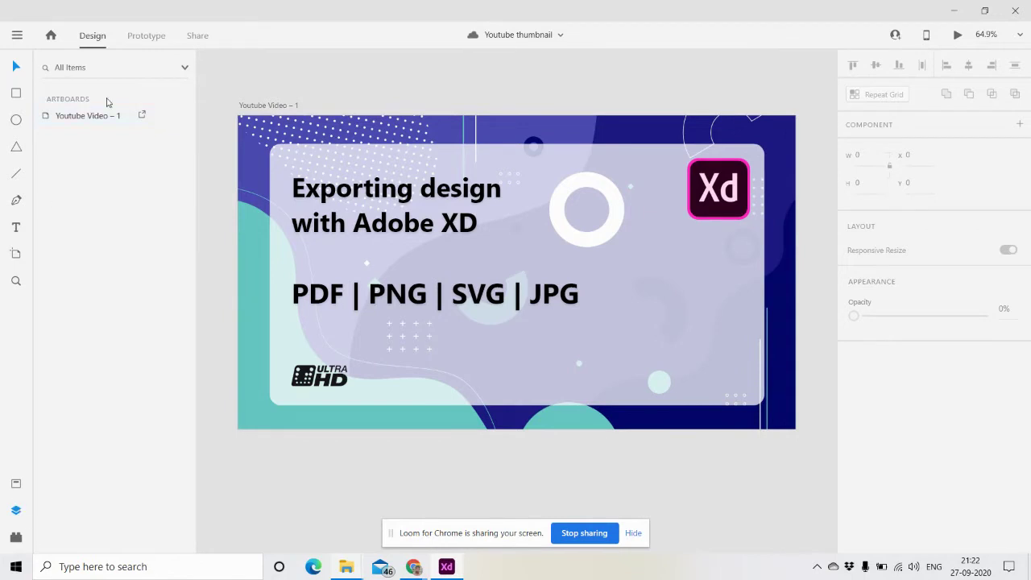
Step: Inspect the artboard's layers, selecting the background image and checking Rectangle 1's fill colour
left_click(103, 115)
double_click(97, 115)
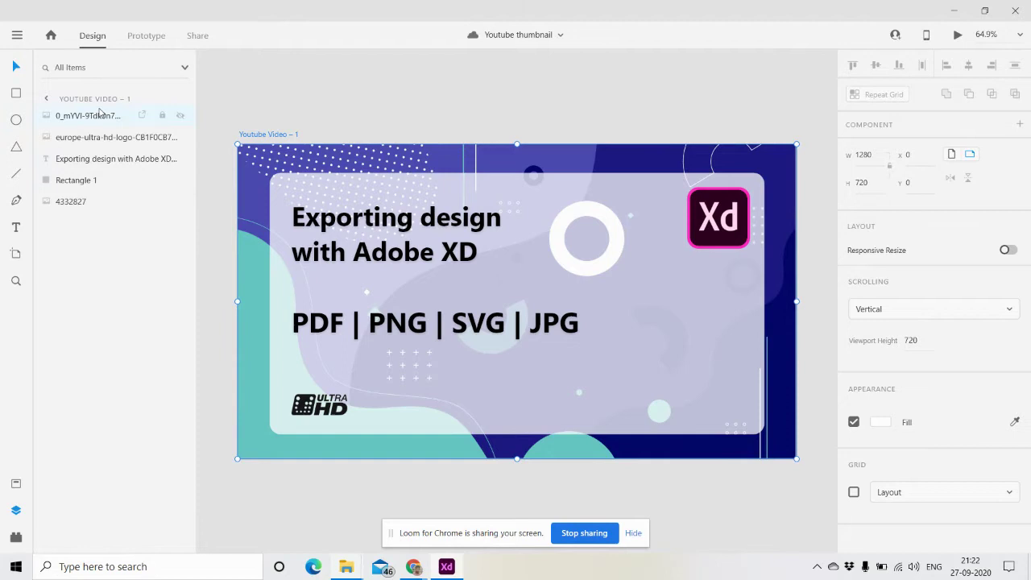
left_click(80, 202)
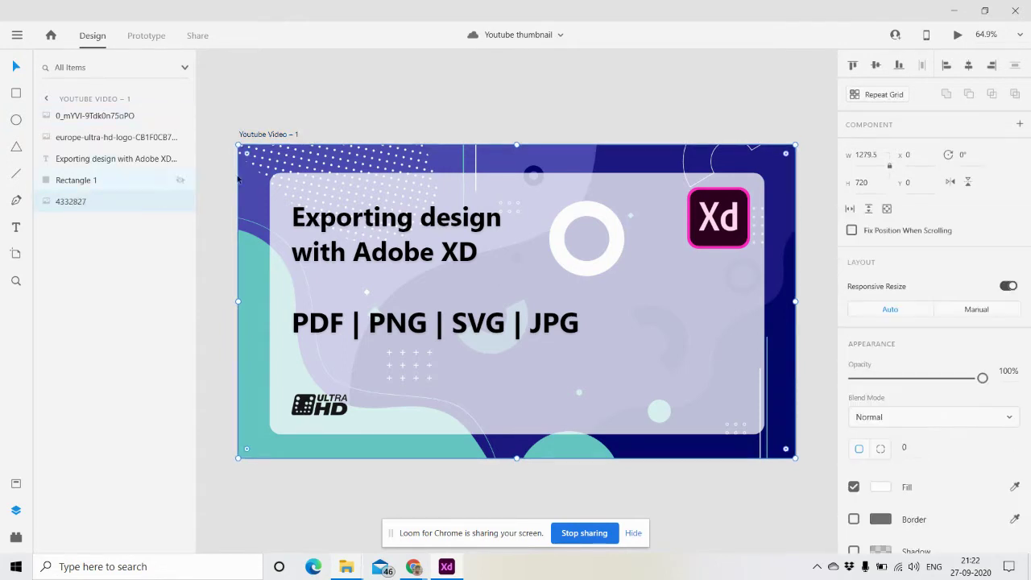
left_click(80, 182)
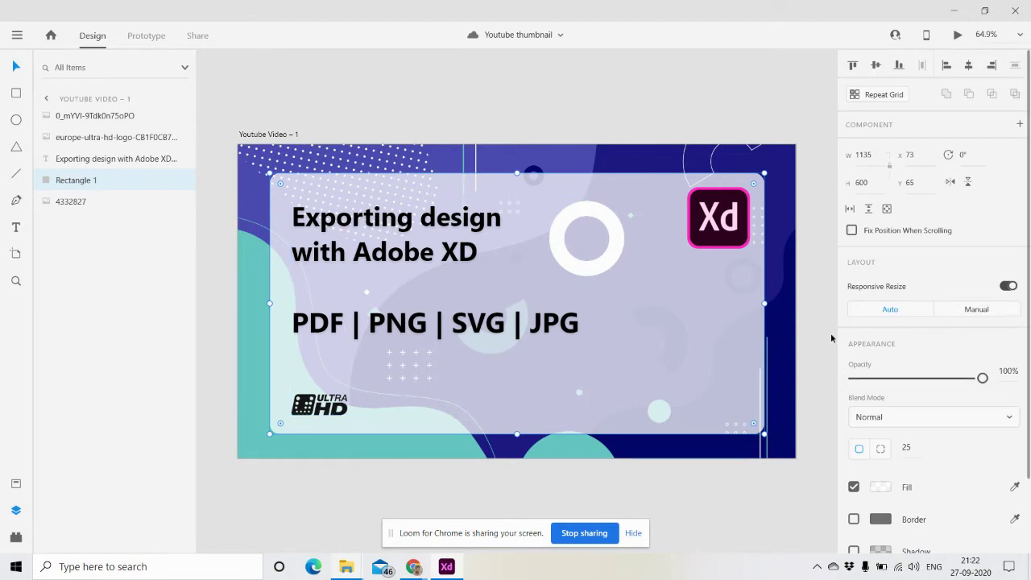
scroll(910, 487, "down", 2)
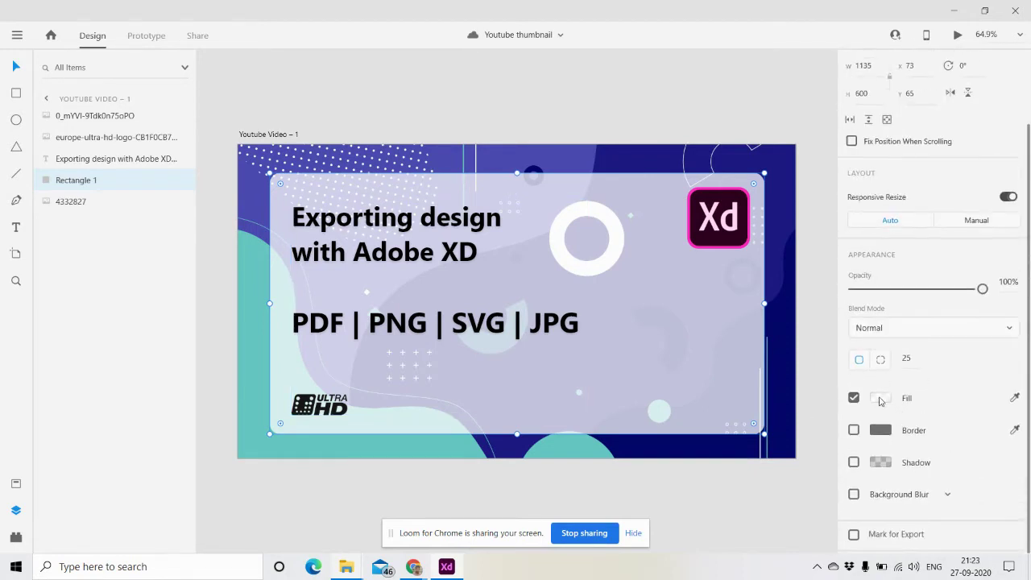
left_click(880, 399)
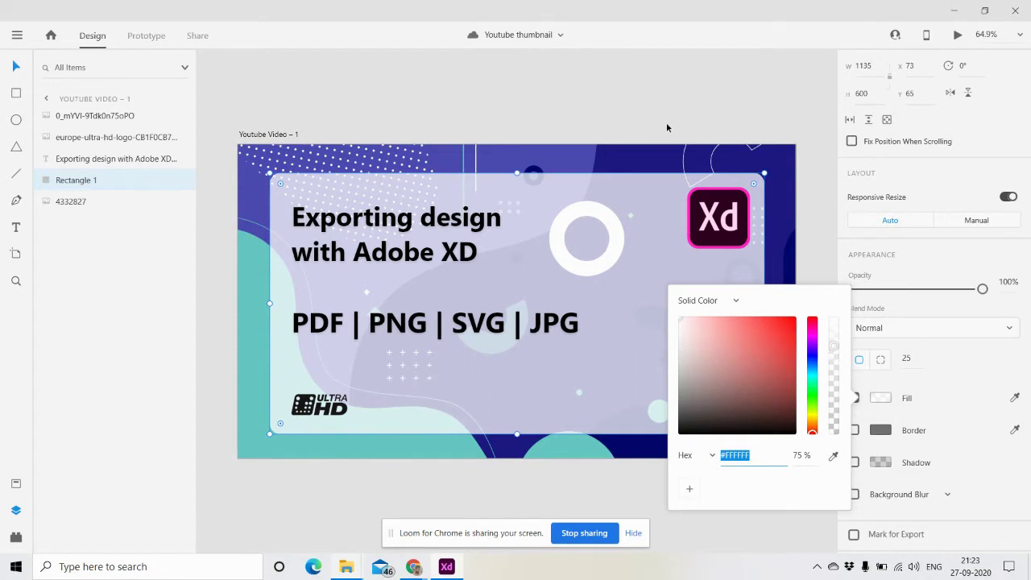
mouse_move(96, 116)
left_click(46, 98)
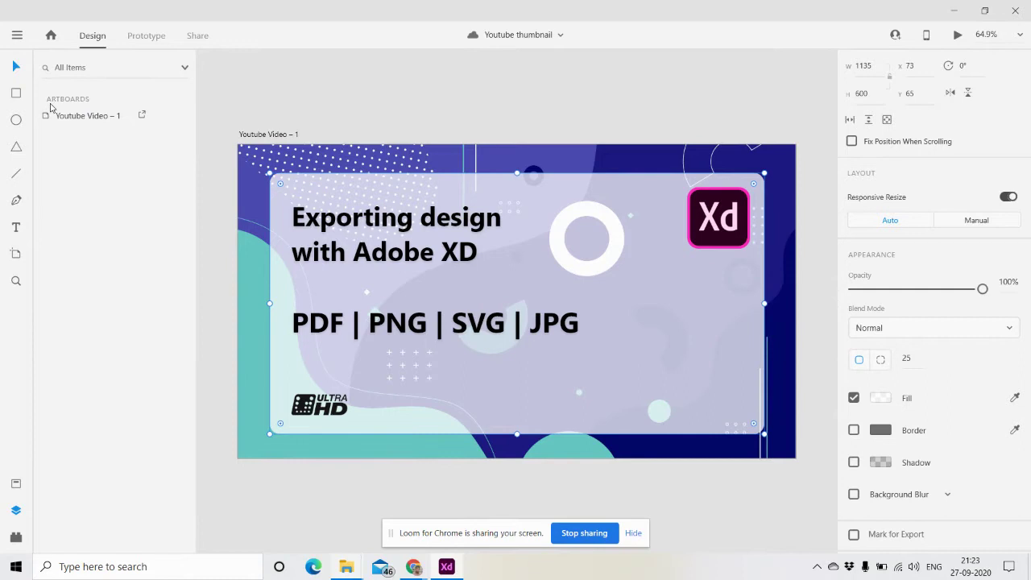
Step: Unmark the Youtube Video – 1 artboard for export, then mark it for export again
left_click(111, 115)
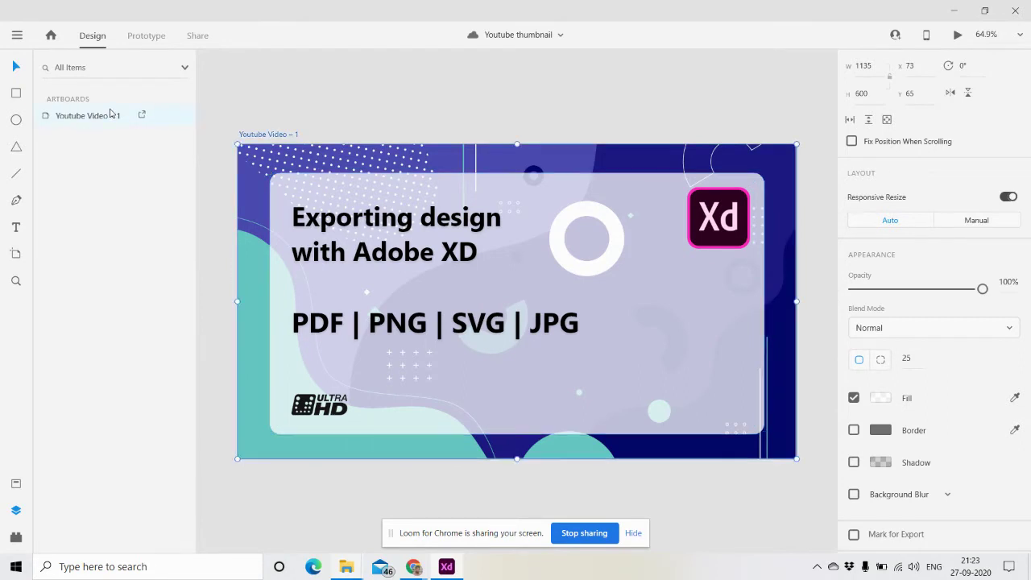
right_click(111, 113)
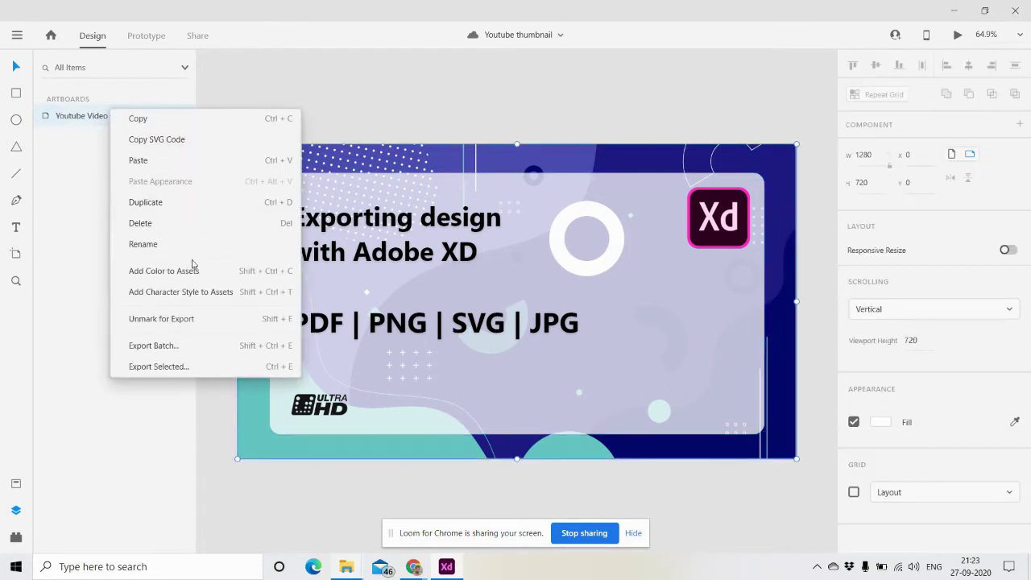
left_click(204, 319)
right_click(119, 118)
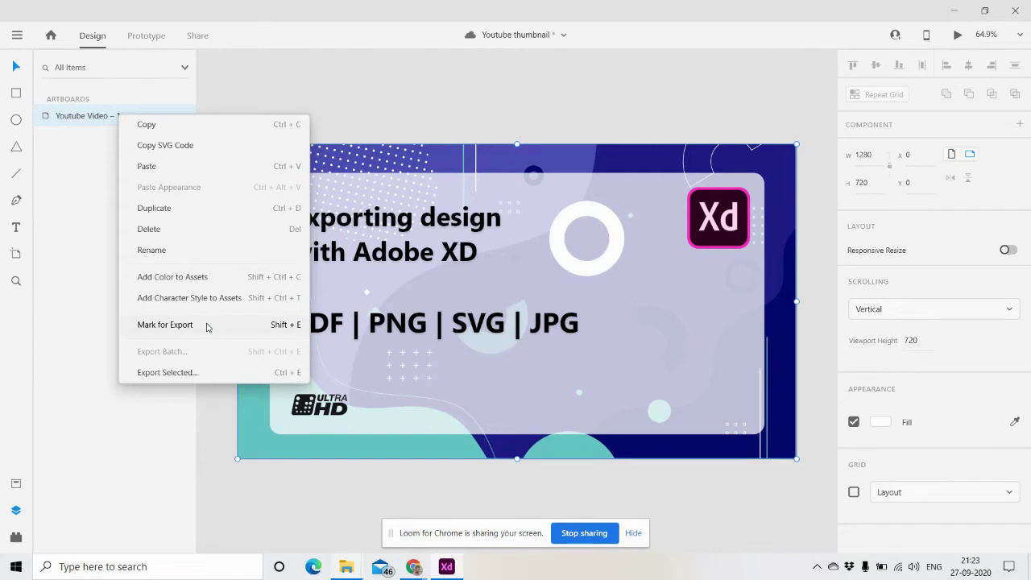
left_click(207, 326)
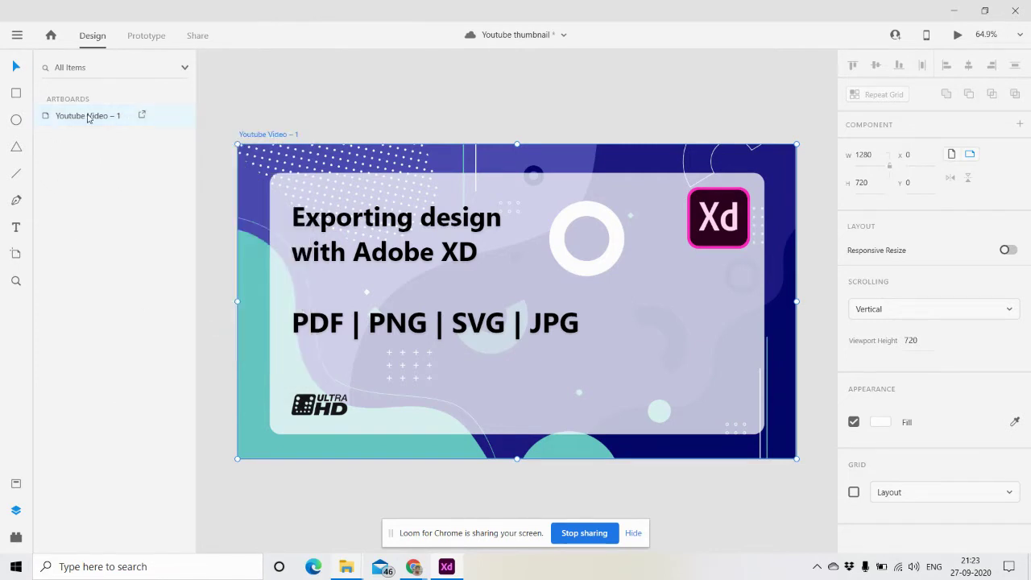
right_click(88, 116)
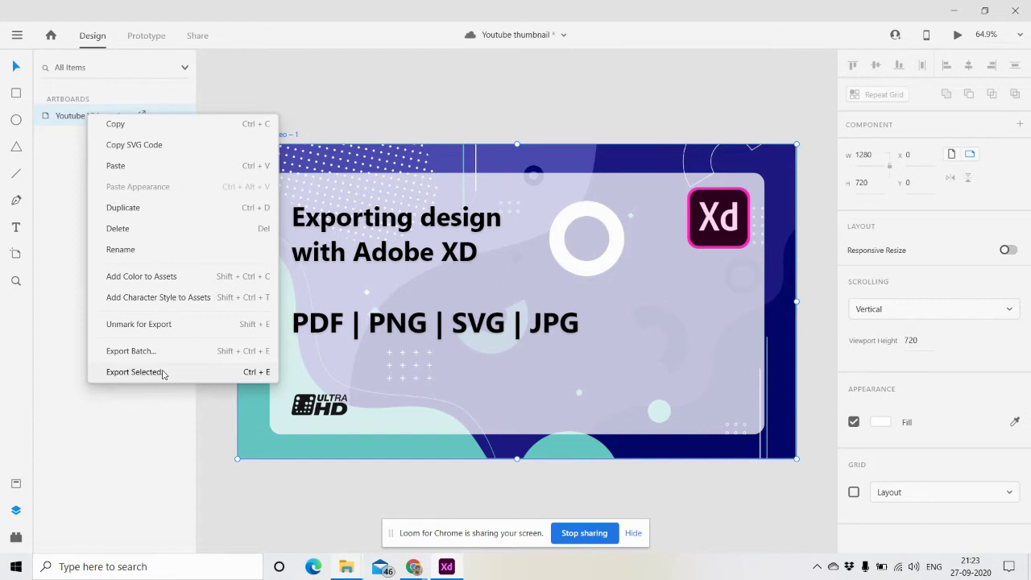
Step: Export the selected artboard as PNG, trying the Design, Web, iOS and Android targets
left_click(134, 371)
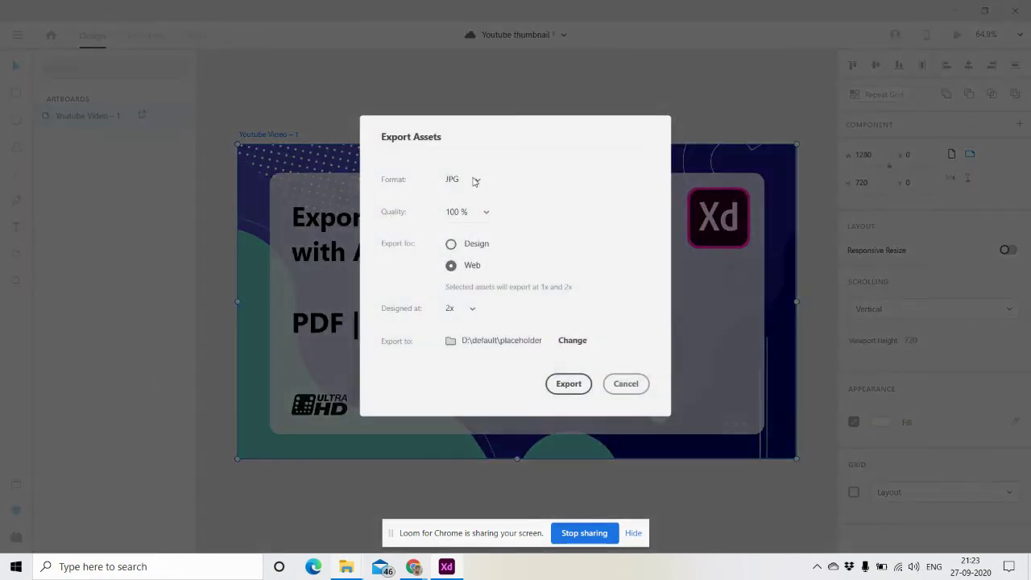
left_click(475, 180)
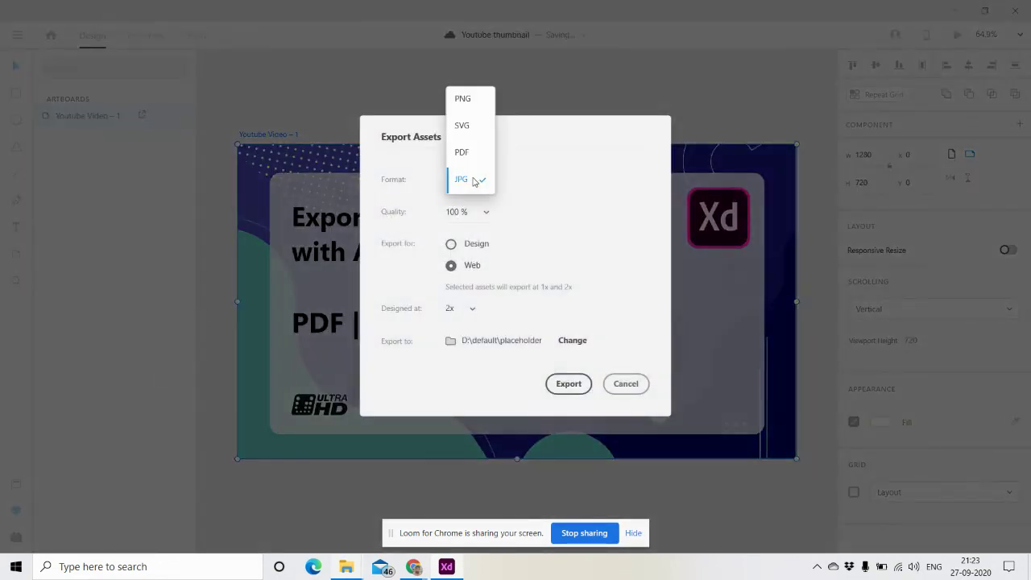
left_click(468, 100)
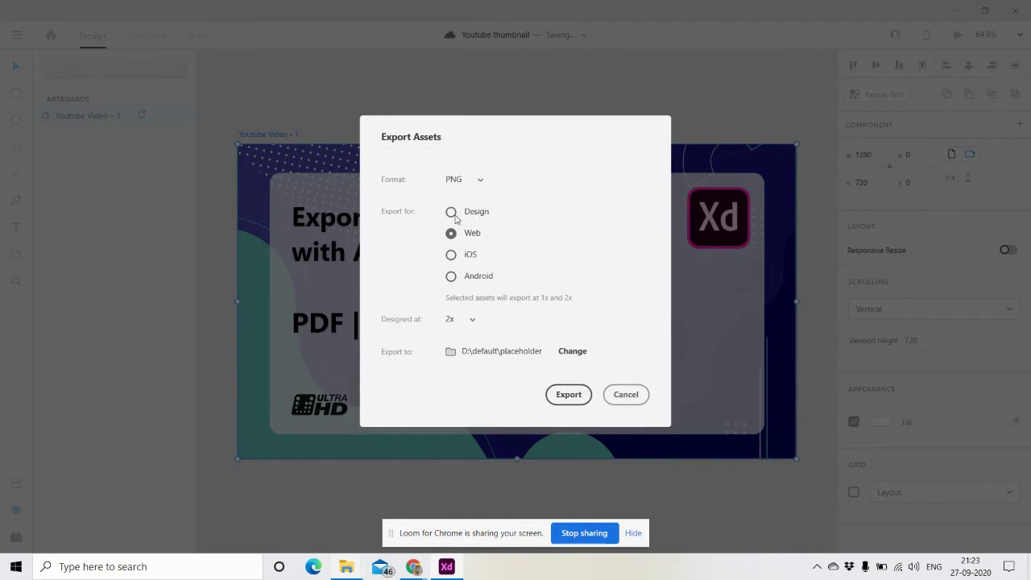
left_click(452, 213)
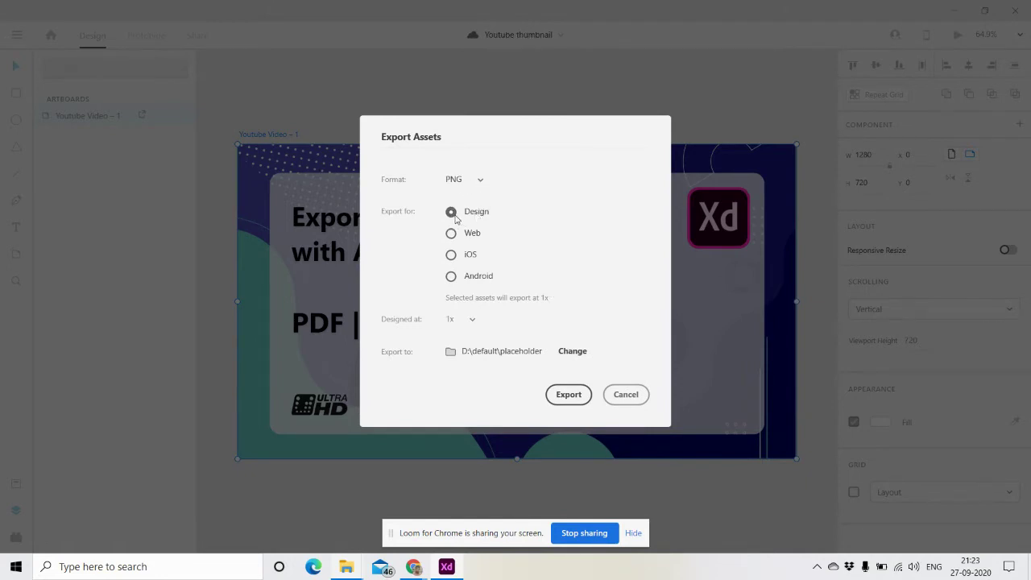
left_click(451, 233)
left_click(450, 256)
left_click(452, 277)
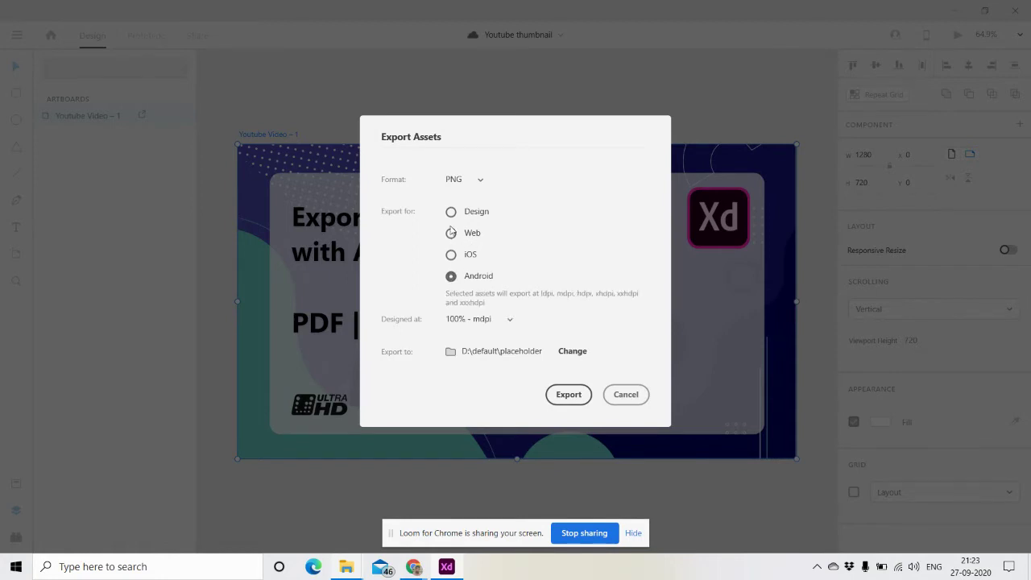
left_click(452, 213)
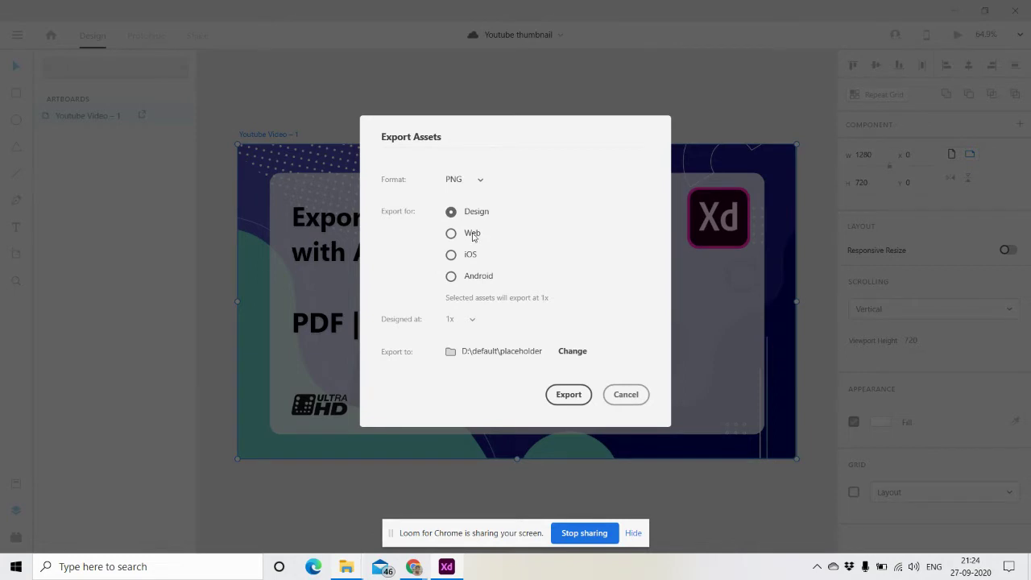
Step: Compare the Designed at sizes for Web, iOS and Android, then settle on Design at 1x
left_click(451, 234)
left_click(471, 323)
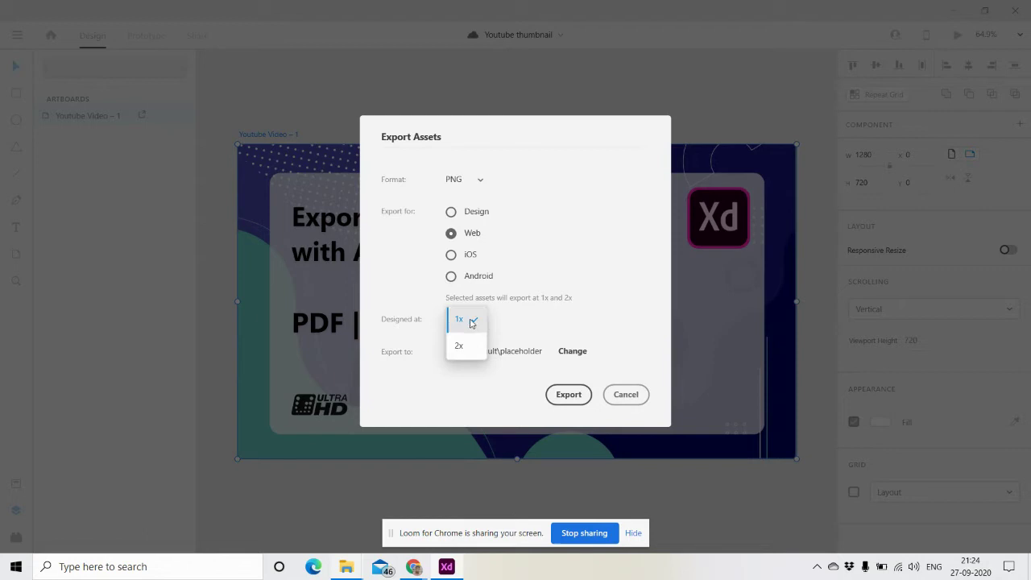
left_click(603, 320)
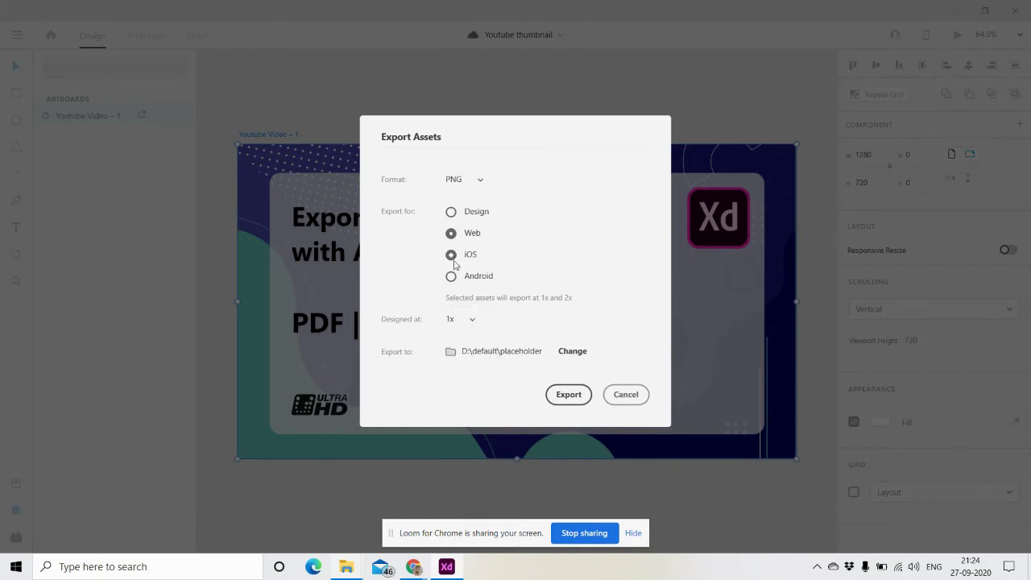
left_click(453, 258)
left_click(464, 320)
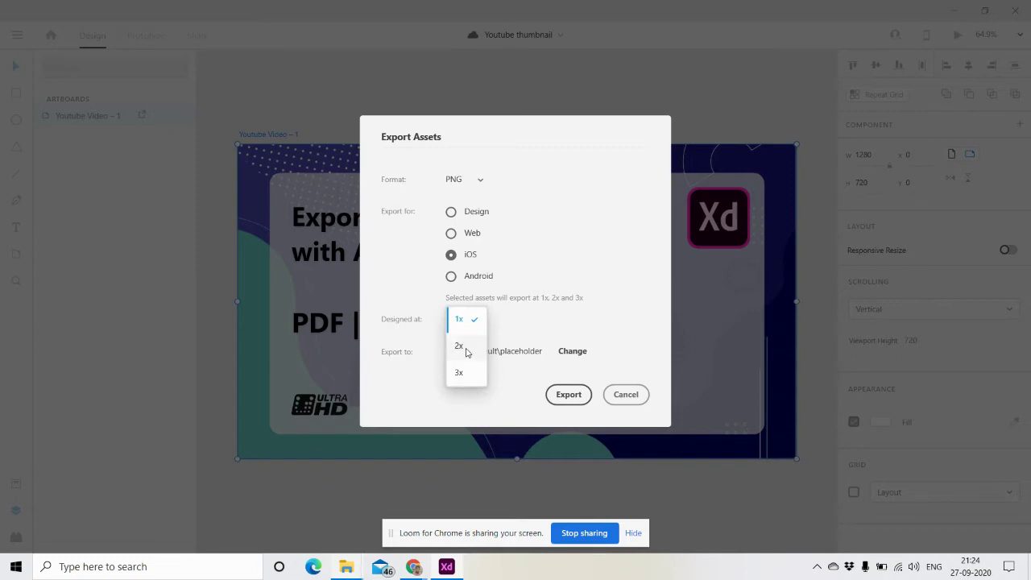
left_click(518, 327)
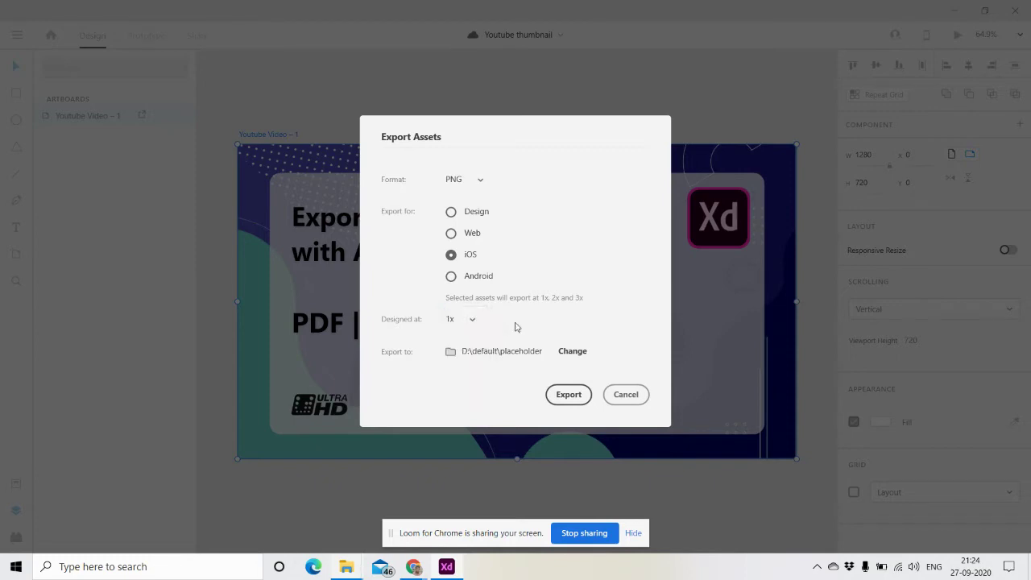
left_click(450, 278)
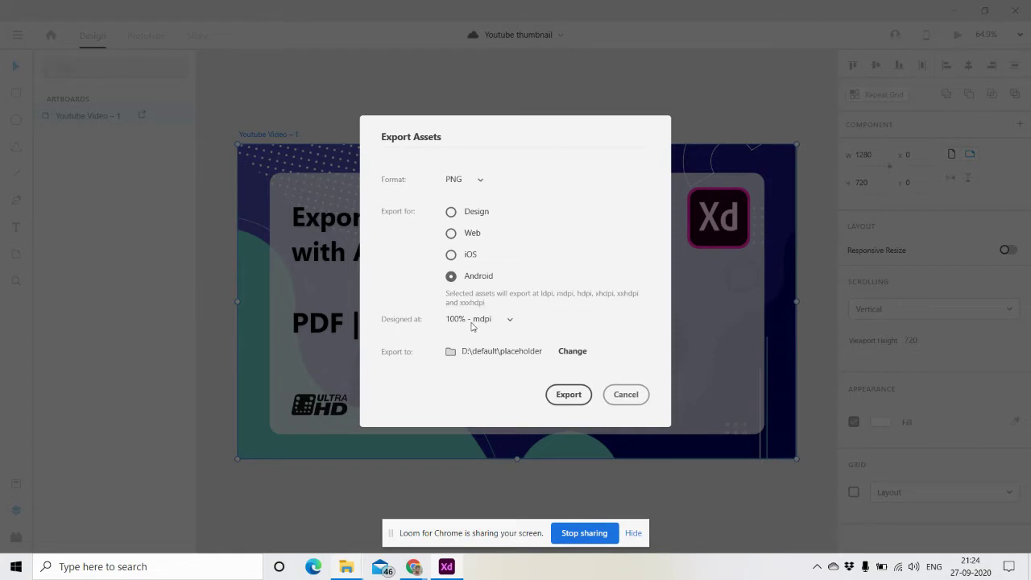
left_click(507, 323)
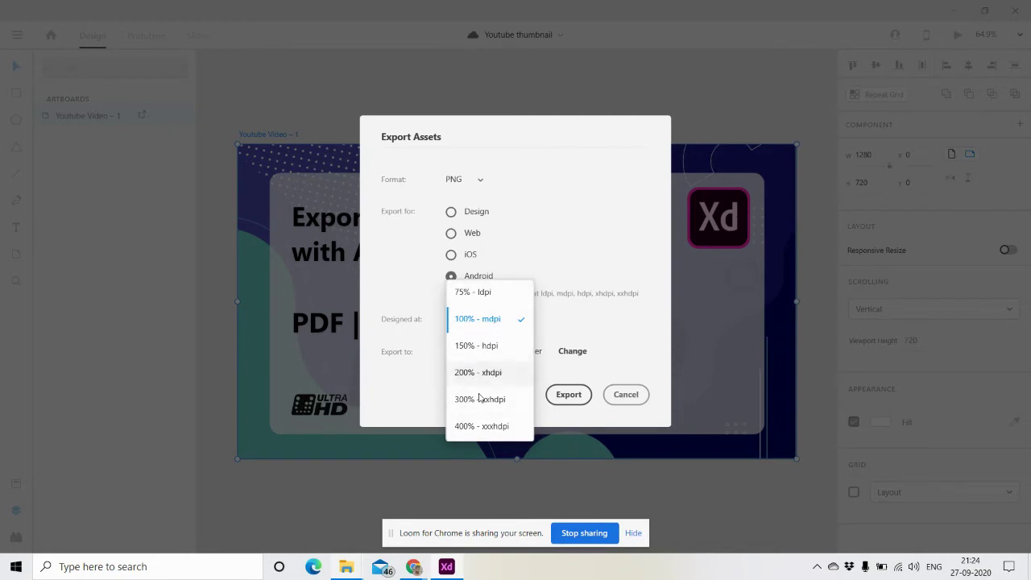
left_click(513, 272)
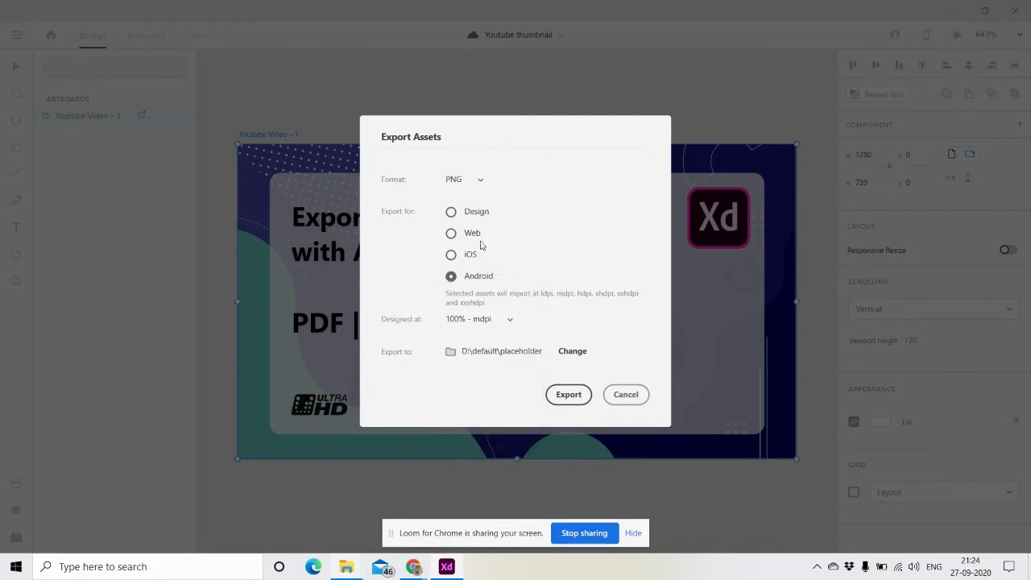
left_click(453, 211)
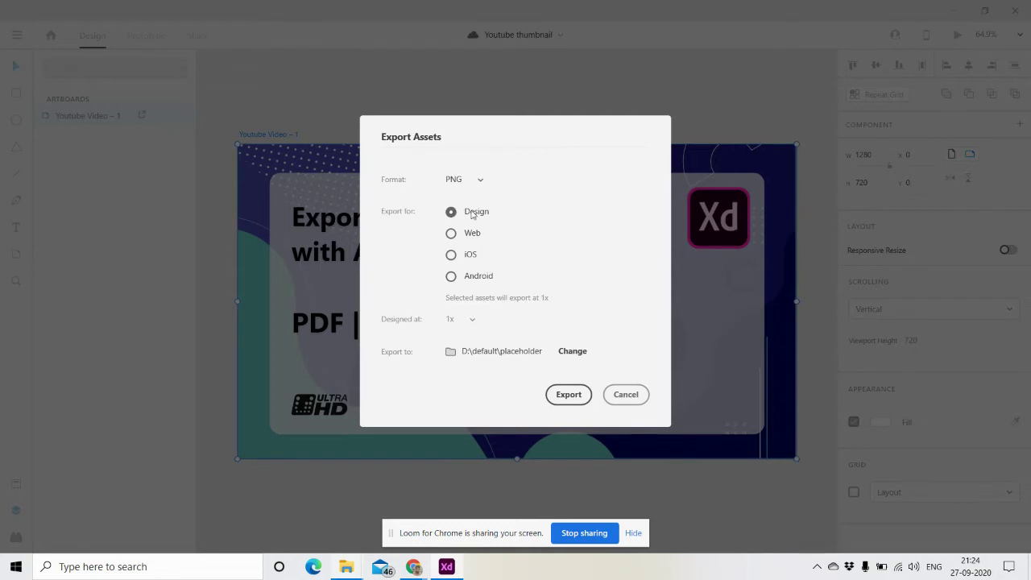
Step: Create an 'export' folder inside placeholder as destination and export the 1x PNG there
left_click(574, 358)
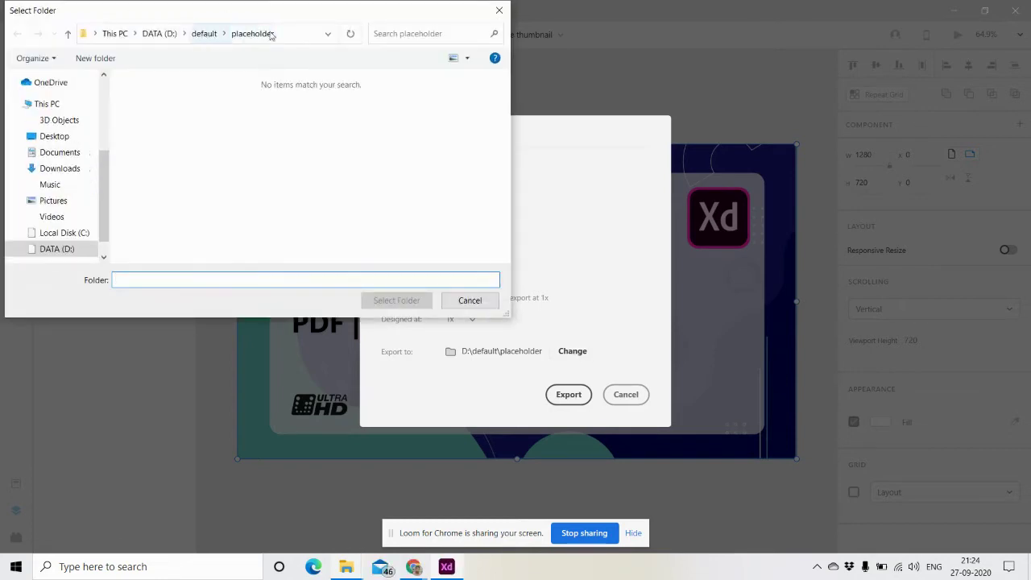
left_click(270, 33)
left_click(113, 58)
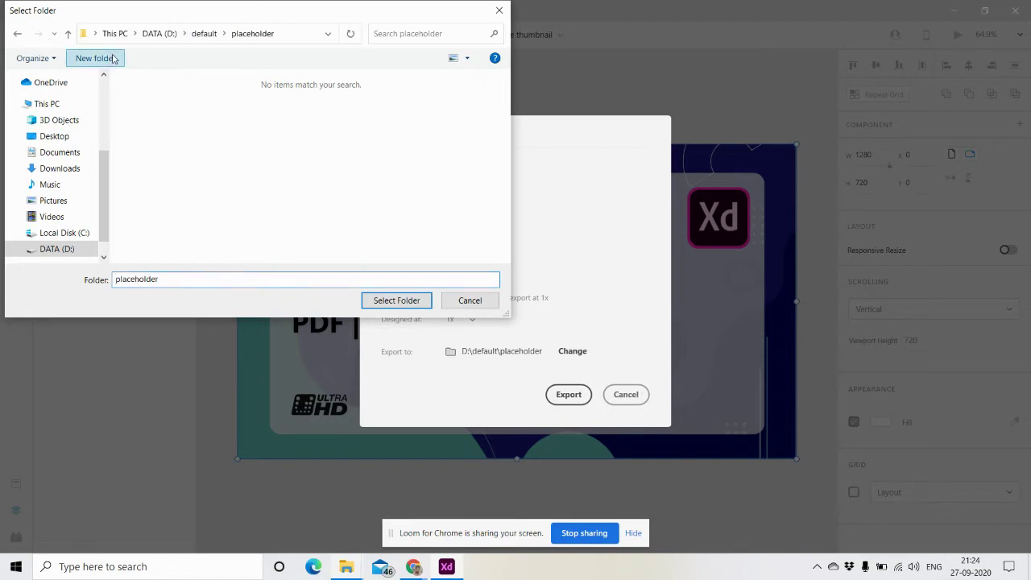
type("ex")
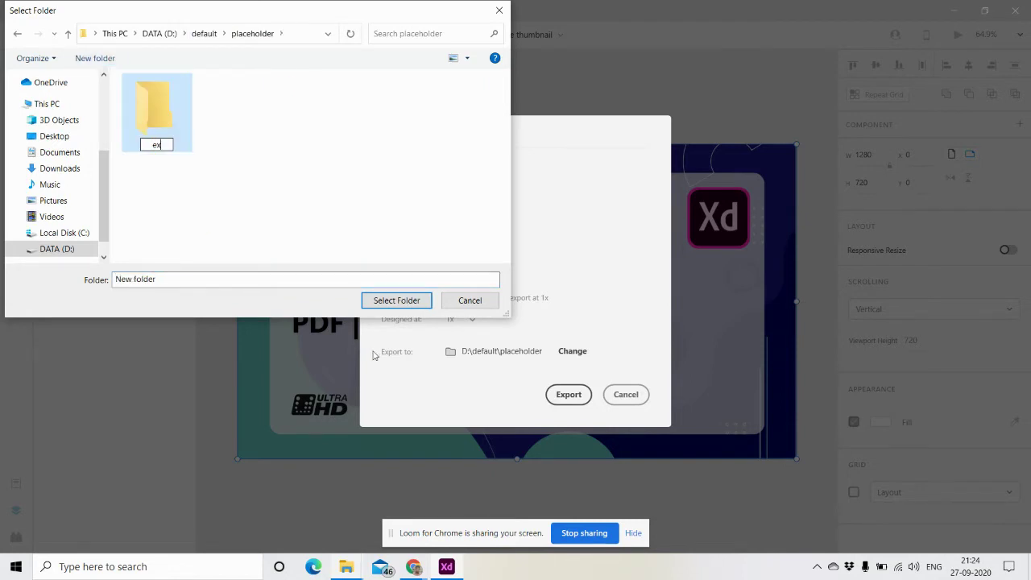
type("port")
key("Return")
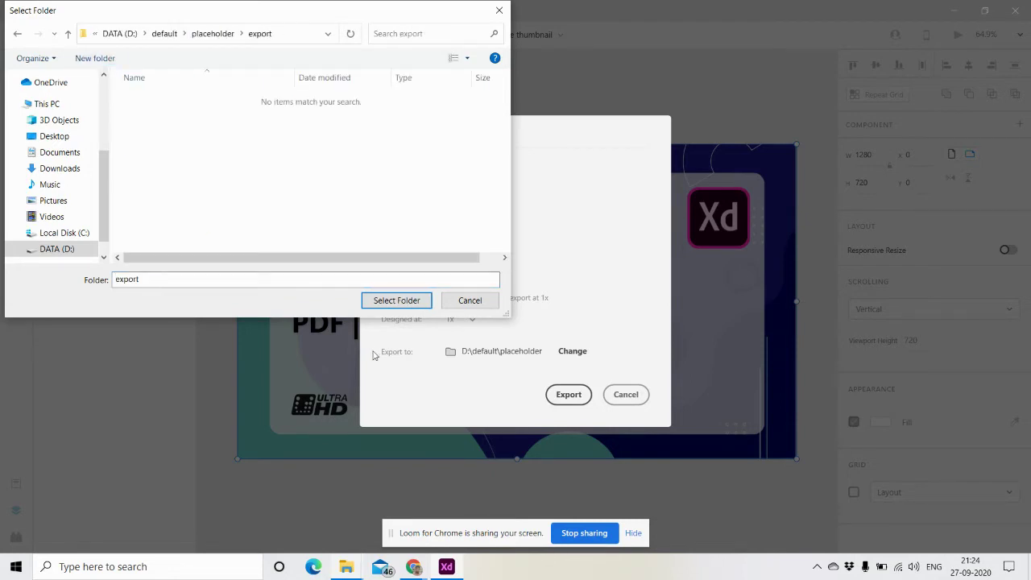
left_click(414, 299)
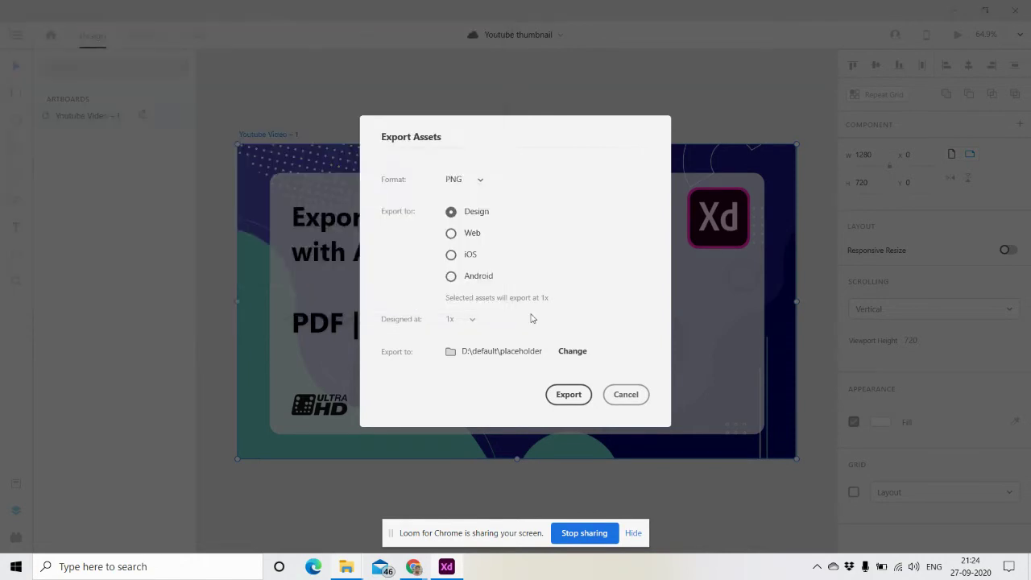
left_click(568, 395)
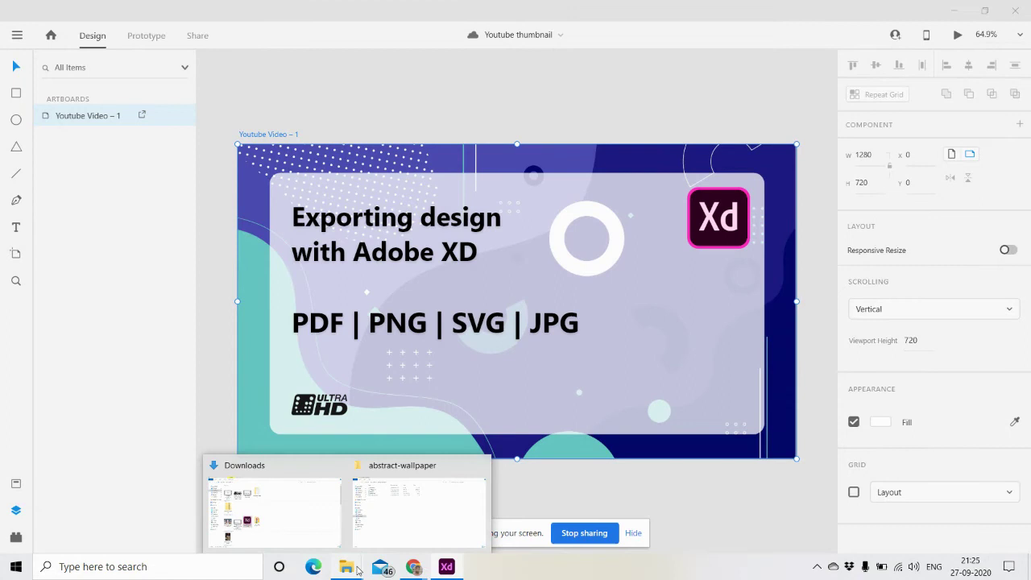
Step: Browse to D:\default\placeholder\export and confirm the Youtube Video – 1 PNG is 276 KB
left_click(297, 522)
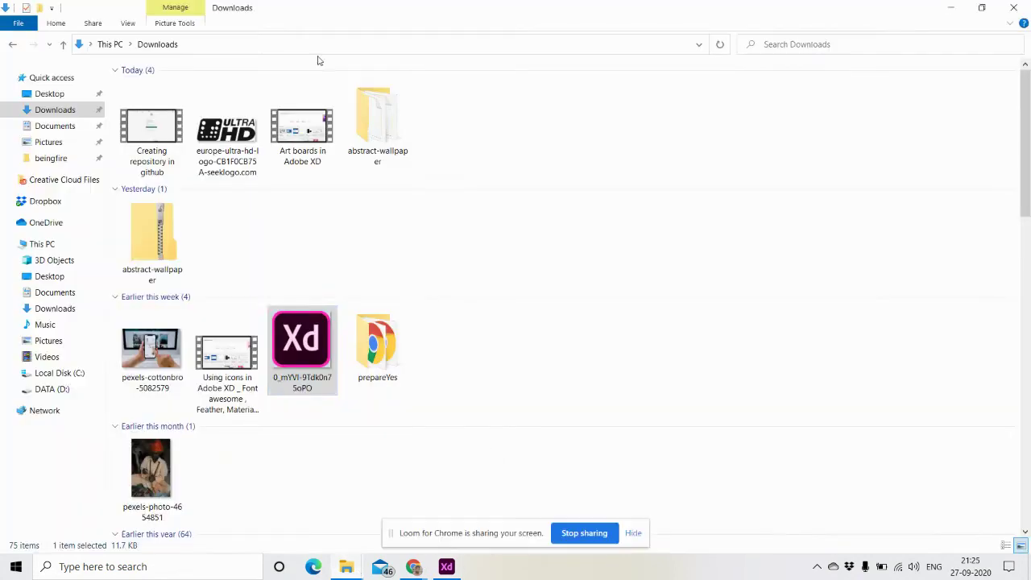
left_click(50, 390)
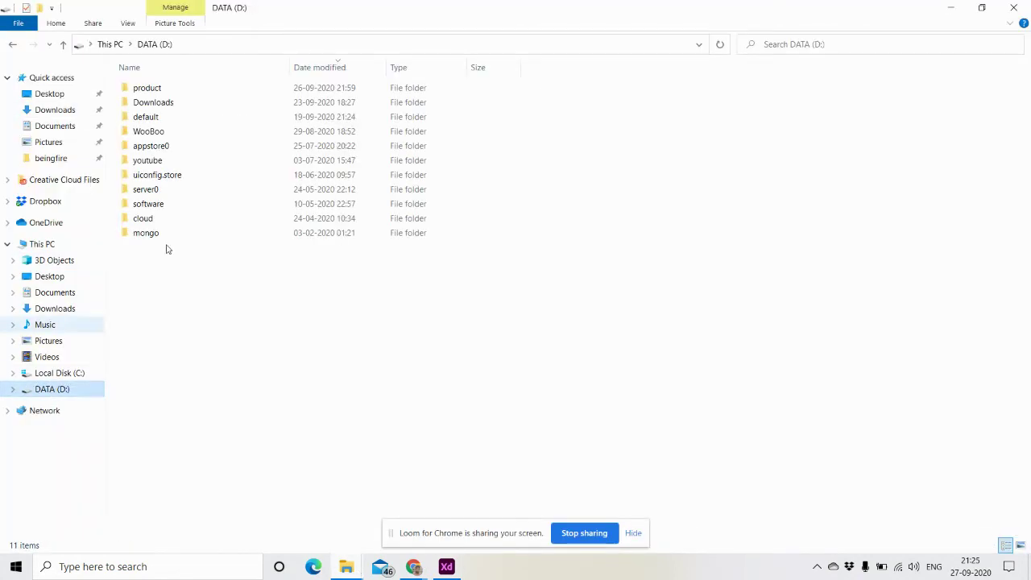
double_click(169, 114)
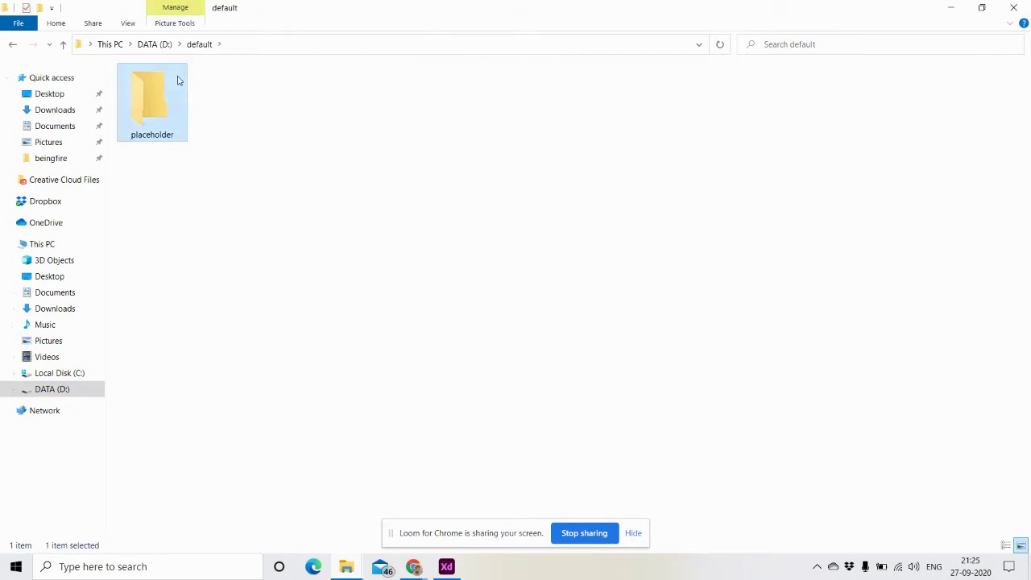
double_click(178, 80)
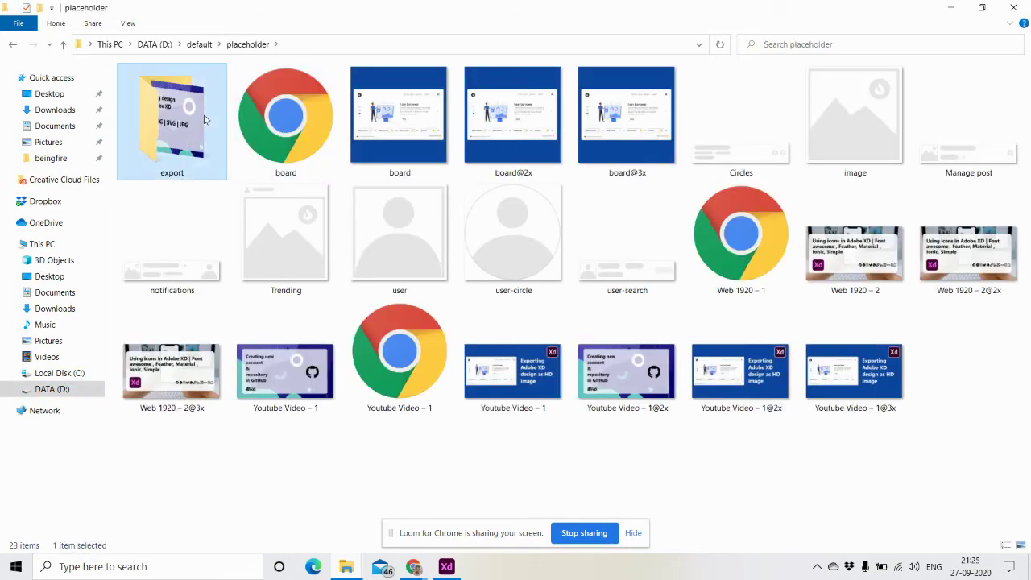
double_click(205, 119)
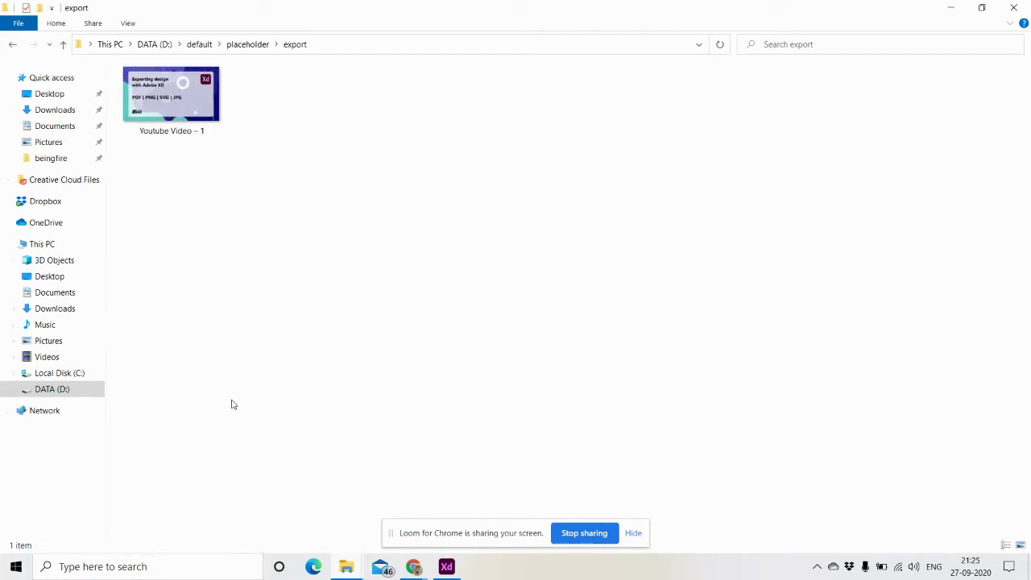
scroll(232, 404, "up", 2, "ctrl")
left_click(230, 123)
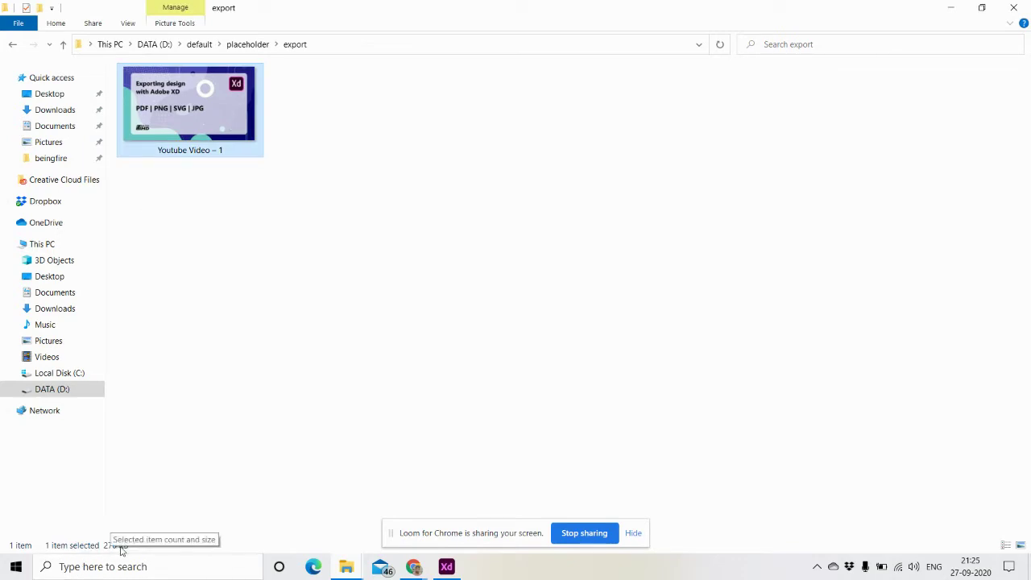
left_click(290, 404)
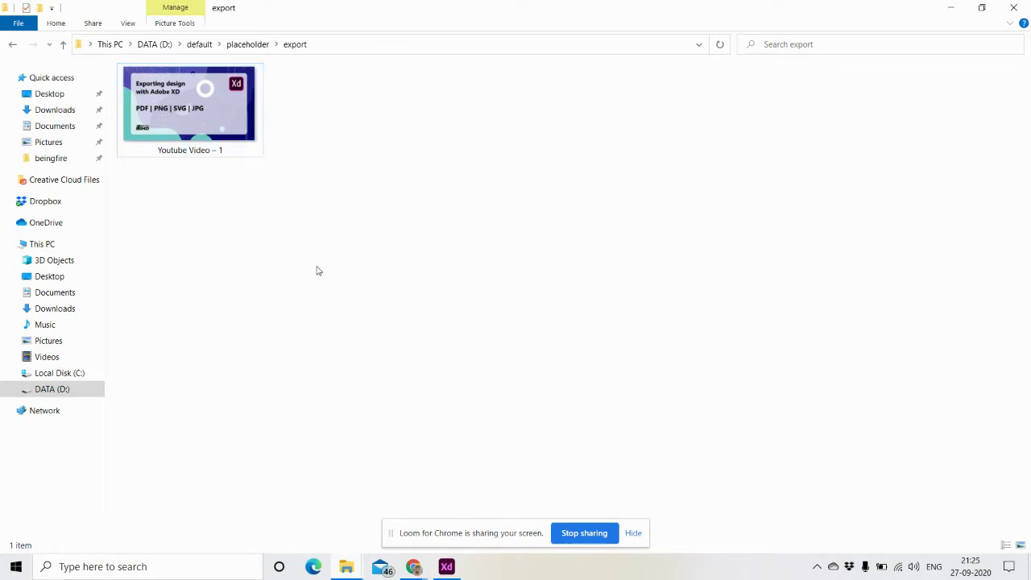
key("alt+Tab")
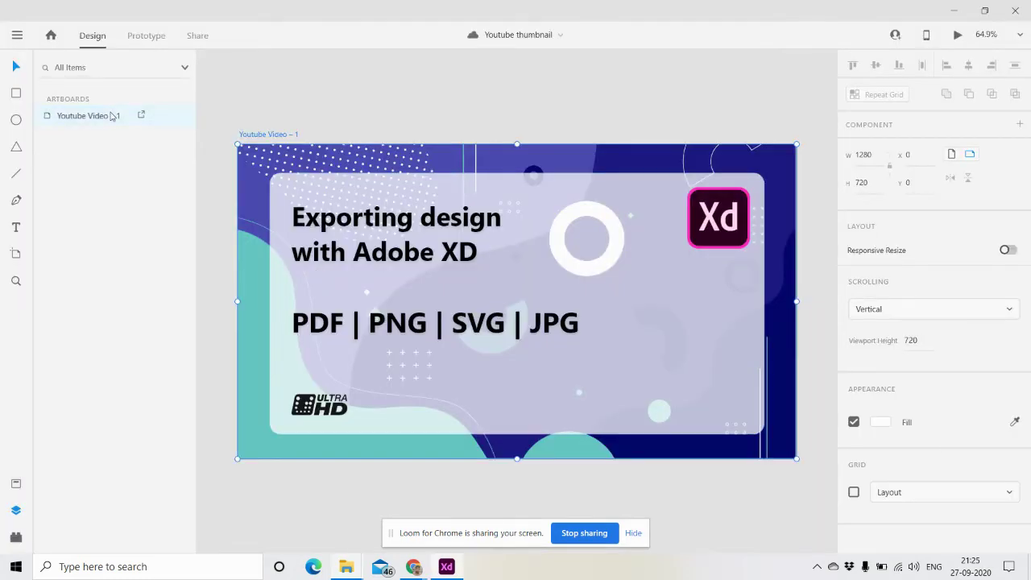
Step: Re-export the artboard for Web designed at 2x, replacing the existing PNG
right_click(111, 116)
left_click(159, 370)
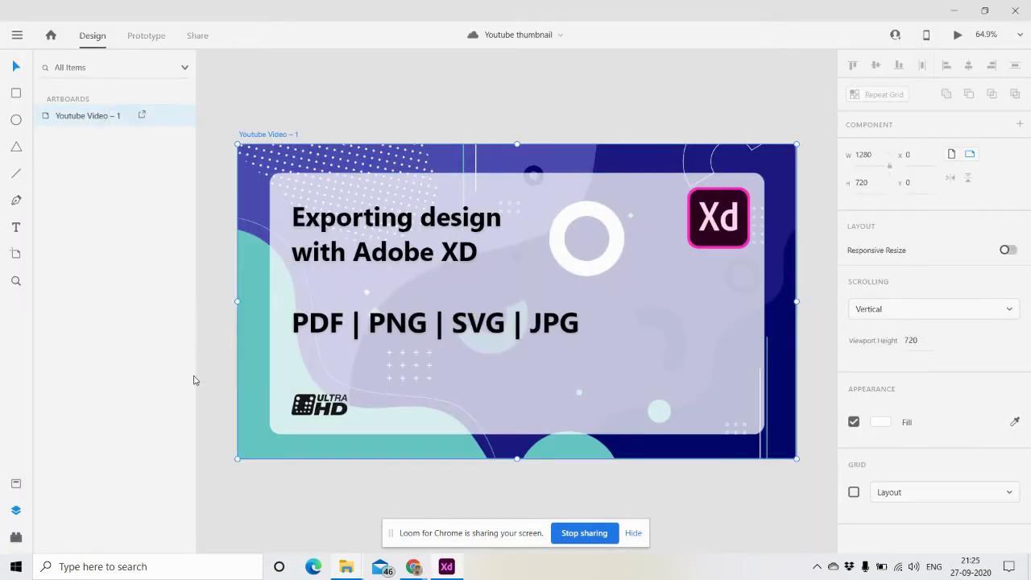
left_click(452, 234)
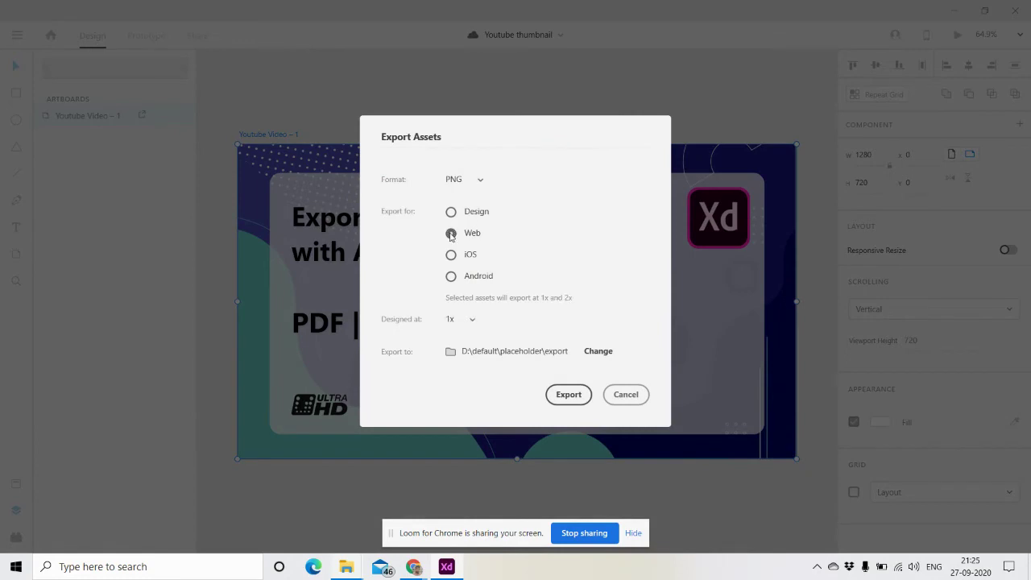
left_click(465, 321)
left_click(470, 345)
left_click(564, 393)
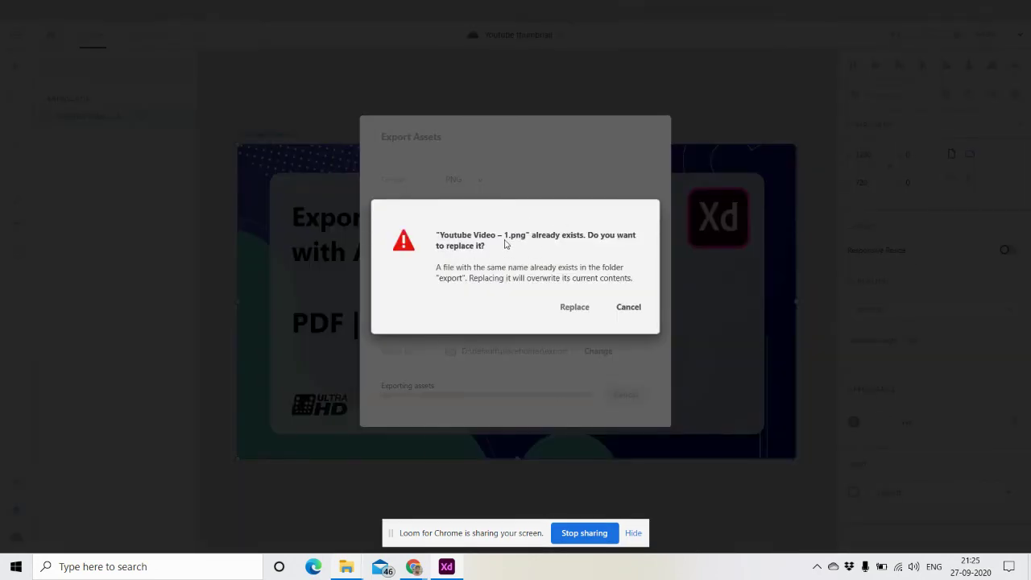
left_click(575, 308)
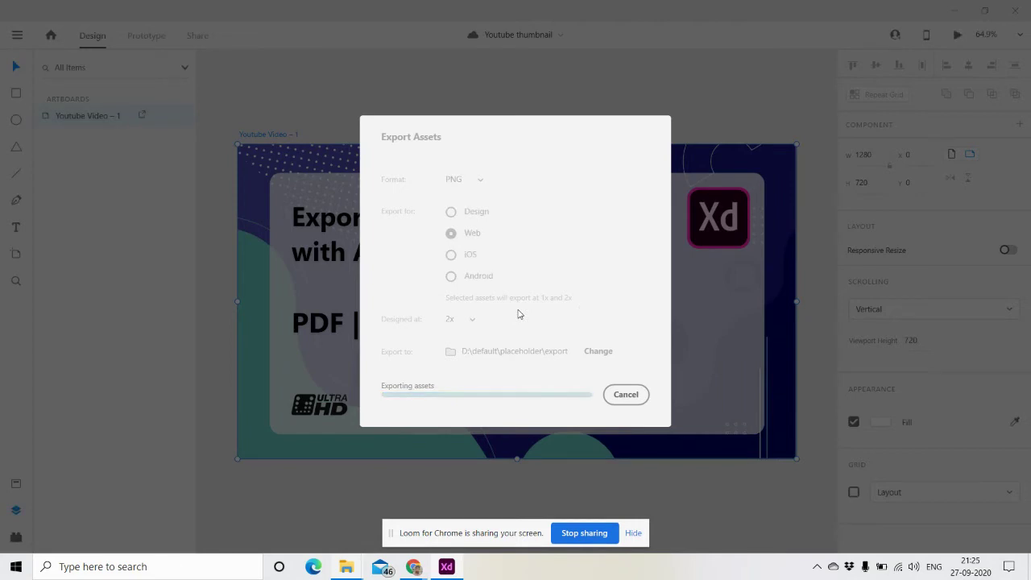
key("alt+Tab")
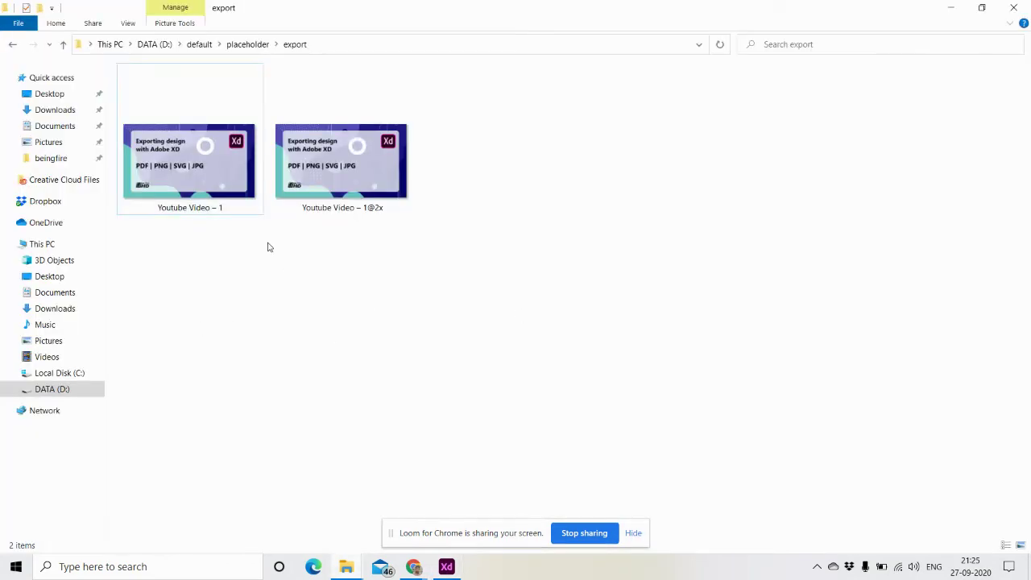
left_click(361, 177)
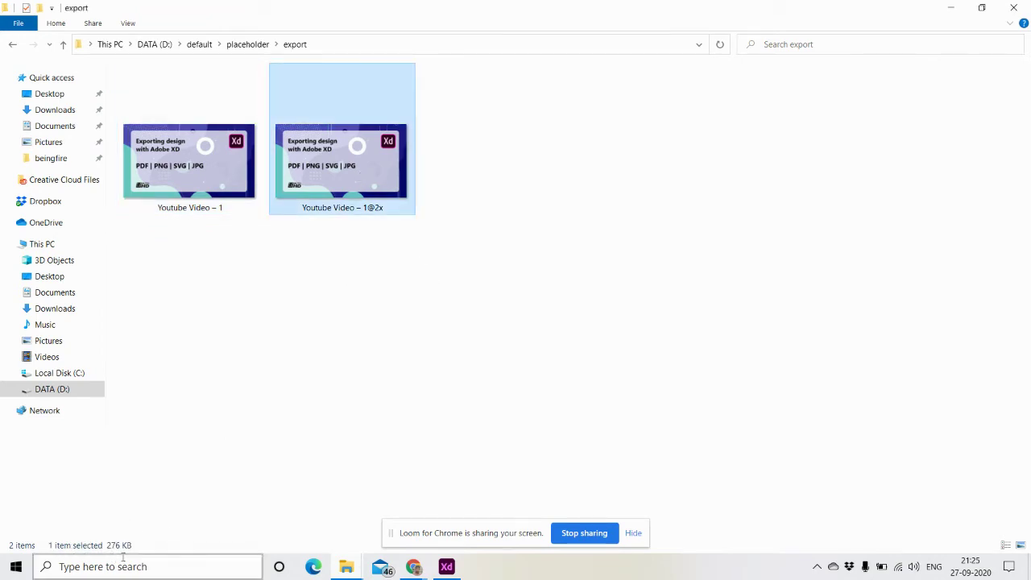
left_click(172, 161)
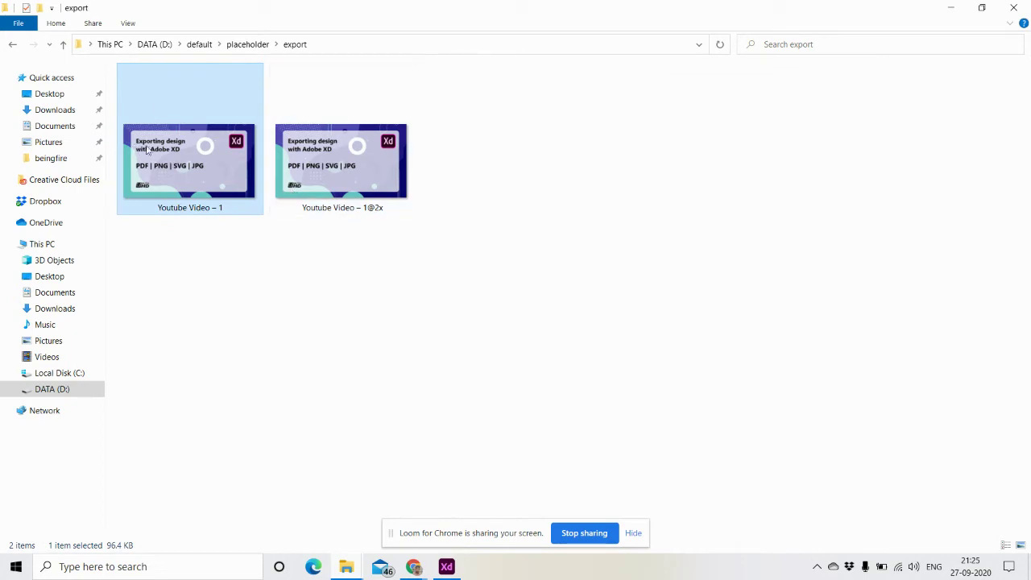
left_click(348, 267)
Step: Re-export the artboard for iOS designed at 3x, replacing the earlier PNGs
key("alt+Tab")
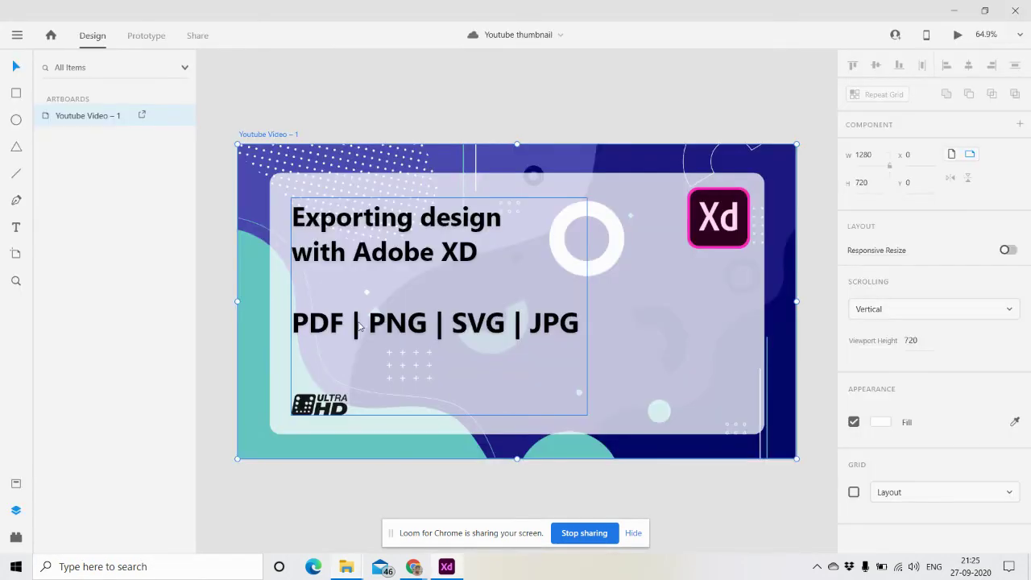
right_click(81, 115)
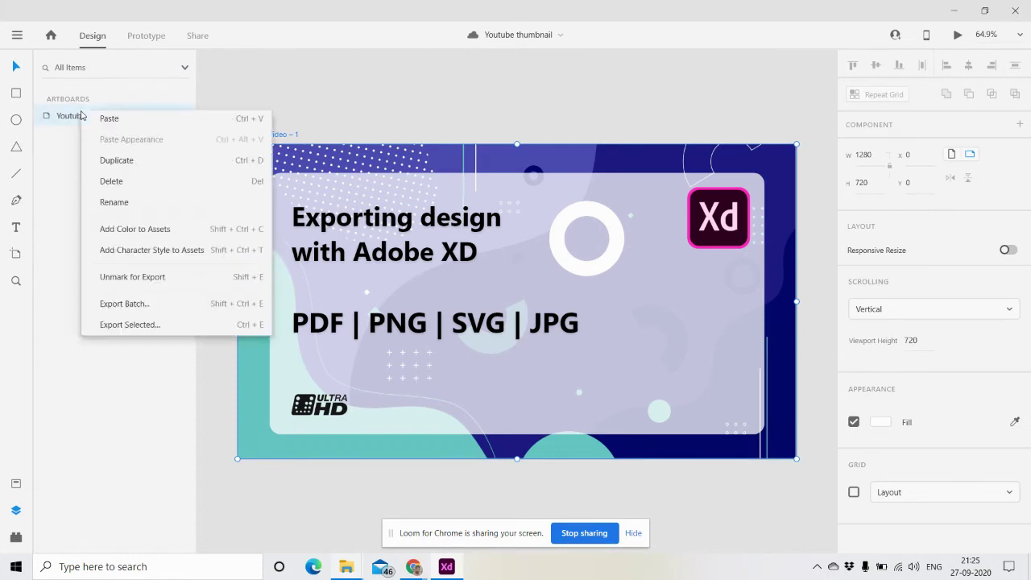
left_click(135, 369)
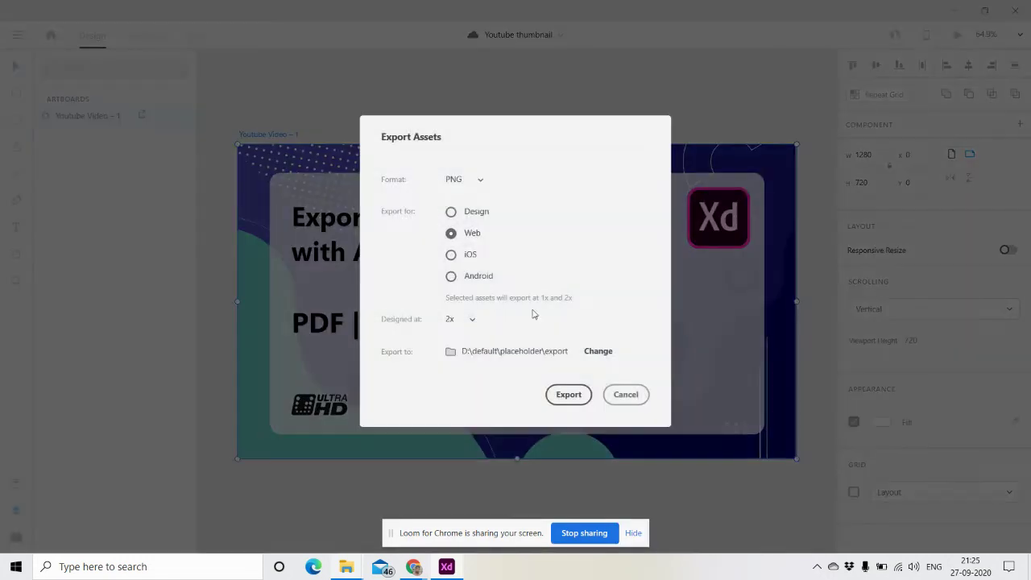
left_click(451, 254)
left_click(458, 321)
left_click(471, 368)
left_click(568, 394)
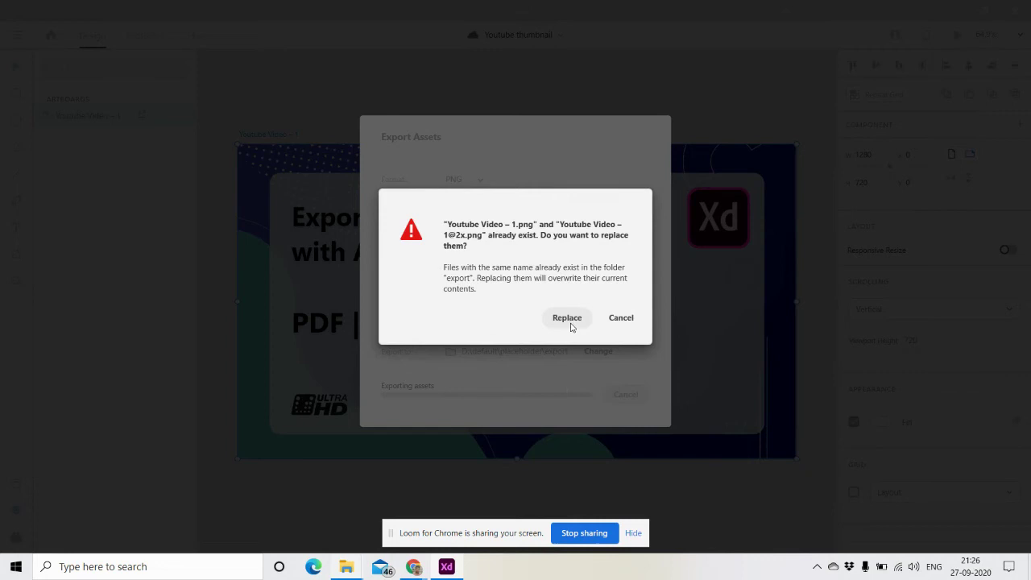
left_click(568, 319)
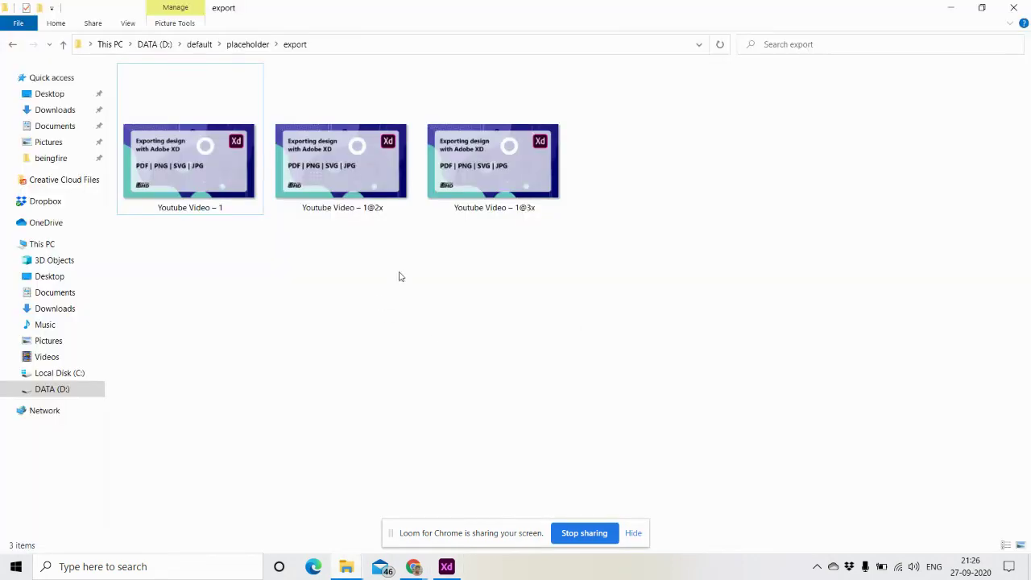
left_click(532, 182)
left_click(363, 169)
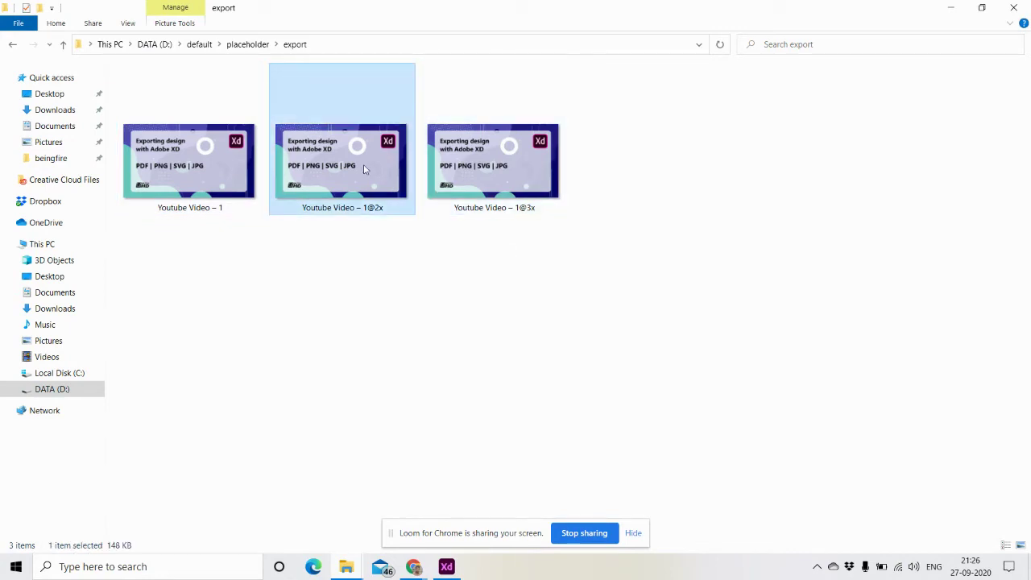
left_click(185, 169)
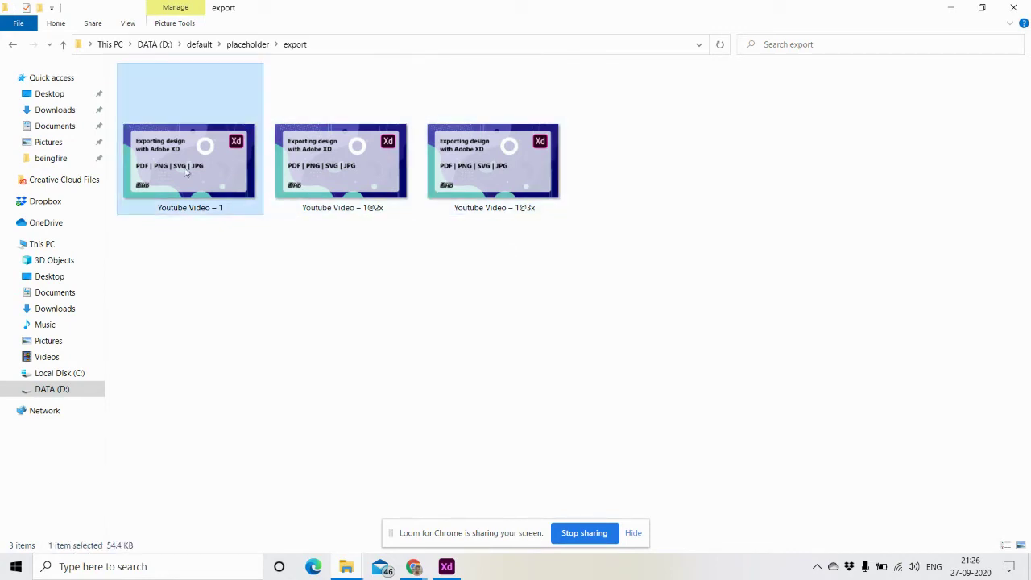
left_click(342, 344)
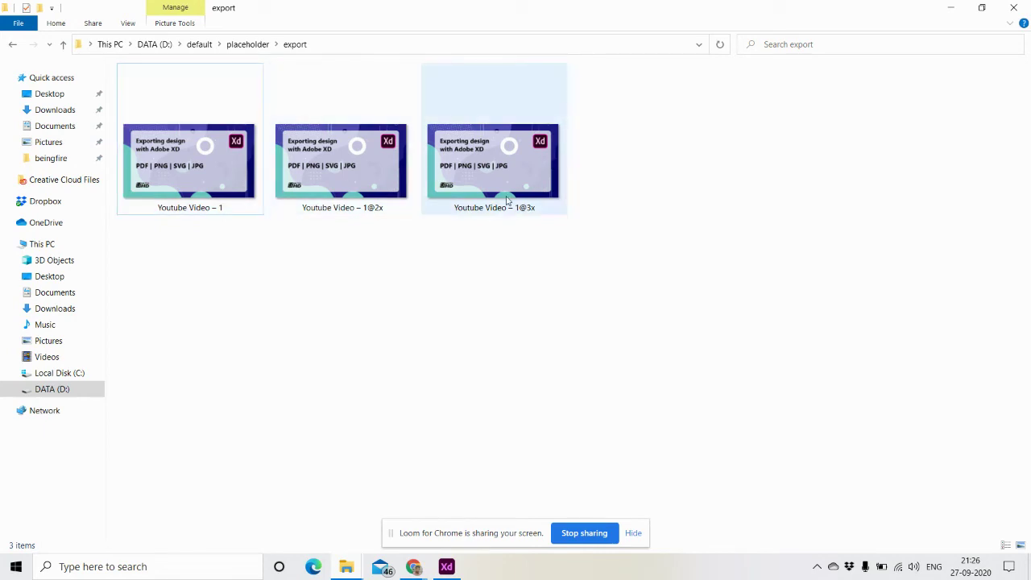
Step: Export the artboard for Android designed at 400% - xxxhdpi, creating the drawable density folders
key("alt+Tab")
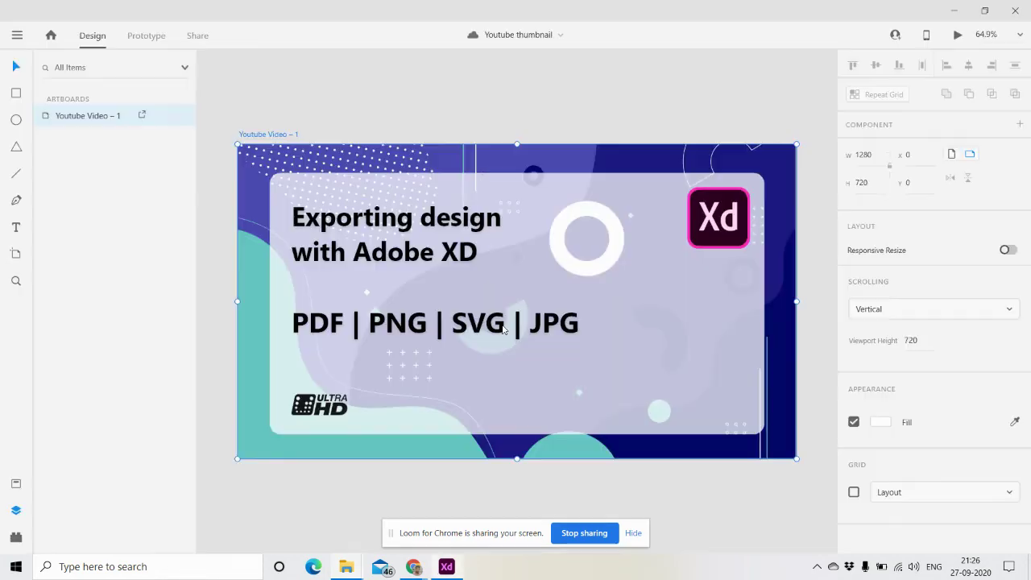
right_click(110, 117)
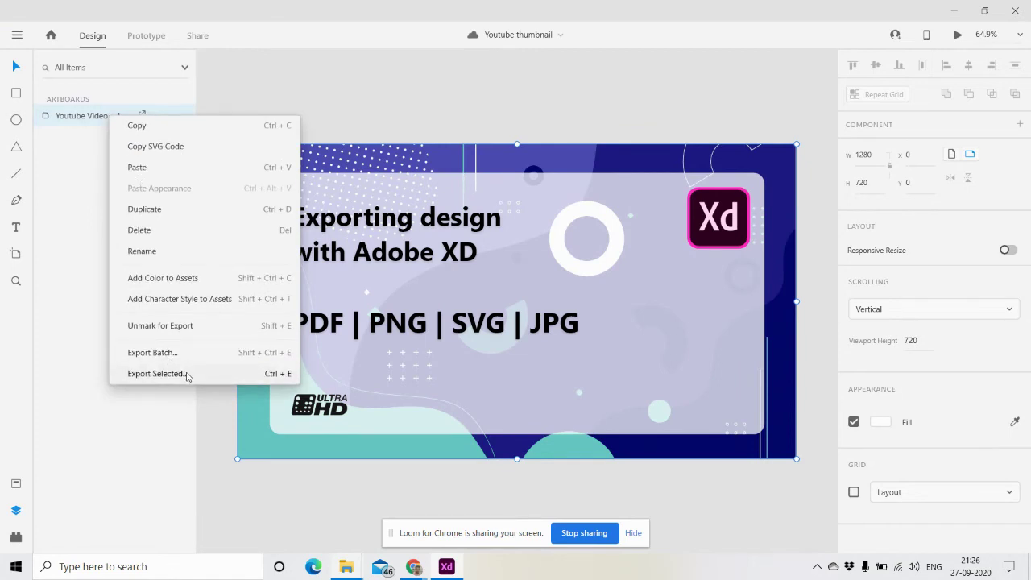
left_click(155, 373)
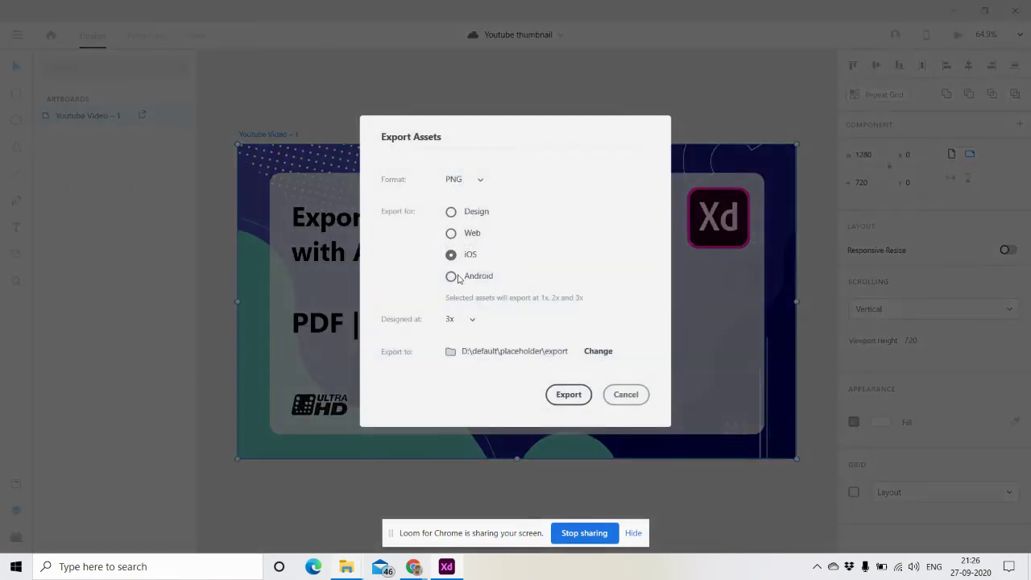
left_click(459, 279)
left_click(489, 321)
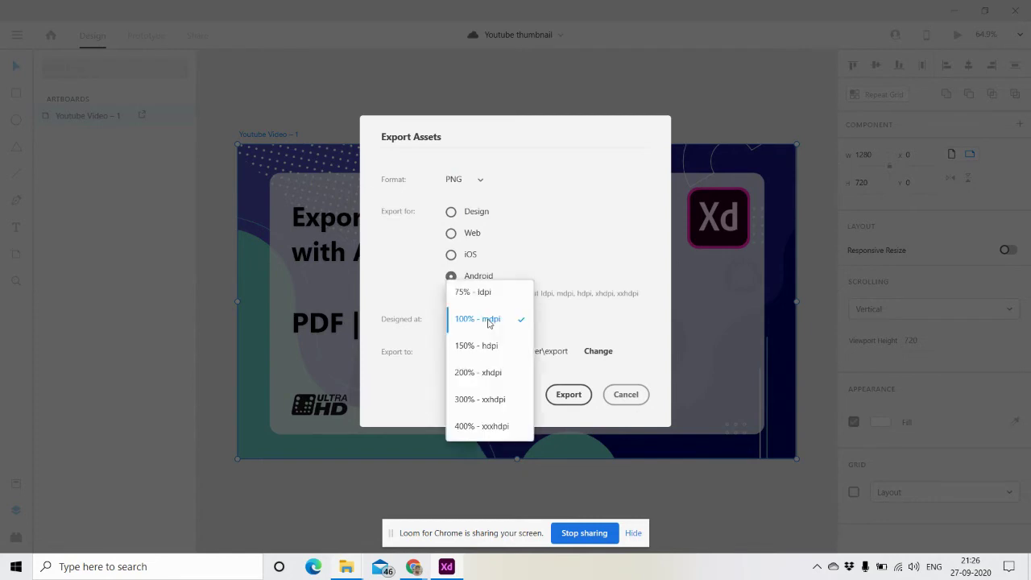
left_click(488, 425)
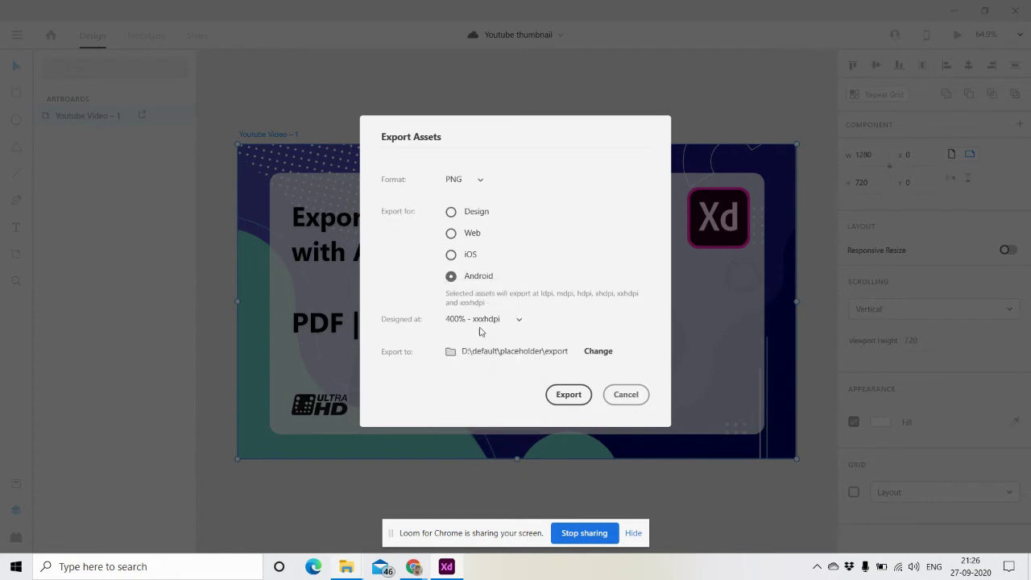
left_click(569, 394)
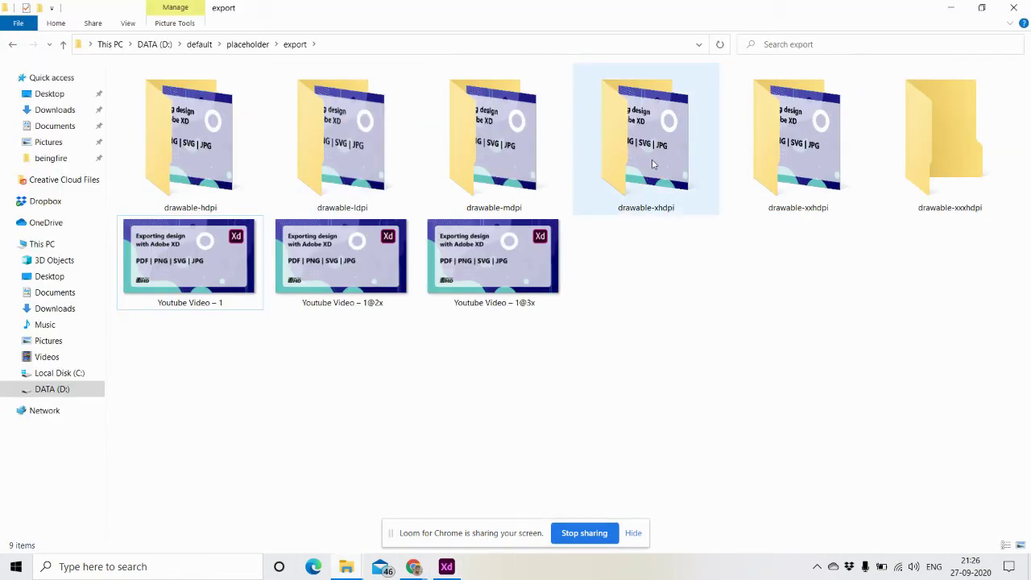
Step: Look inside the drawable-xhdpi and drawable-xxxhdpi folders to check their images
double_click(652, 165)
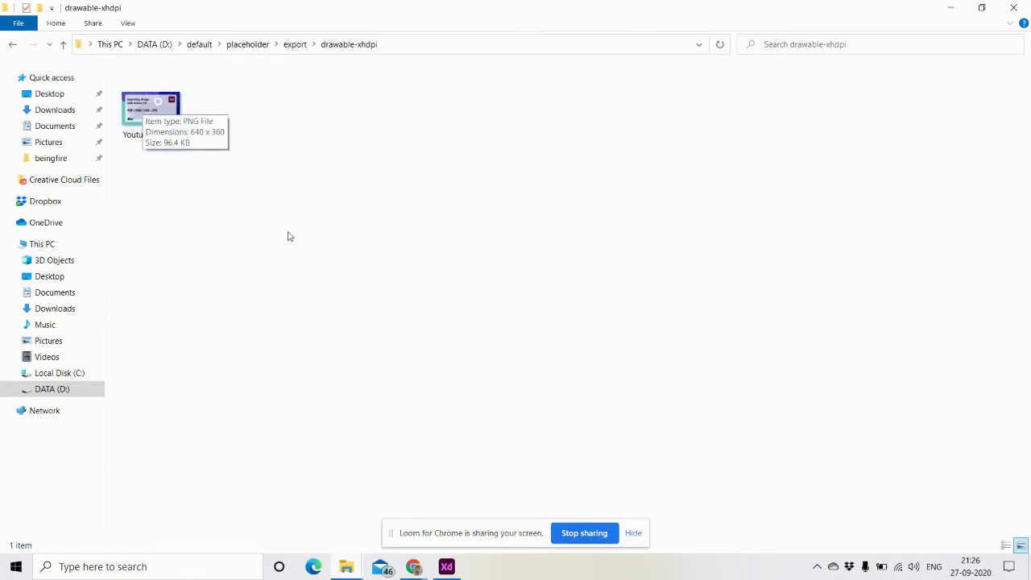
key("alt+Left")
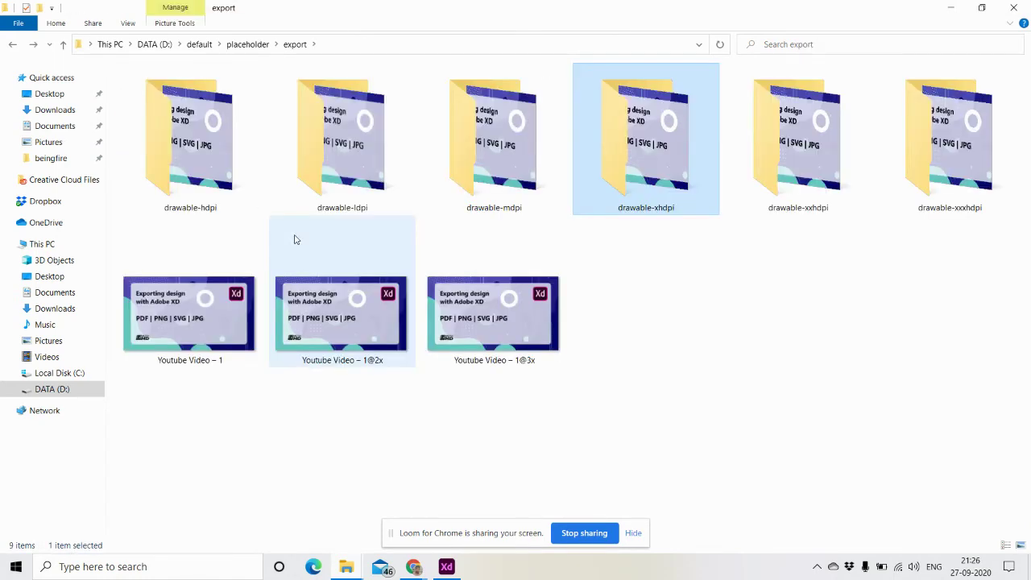
key("Right")
key("Right")
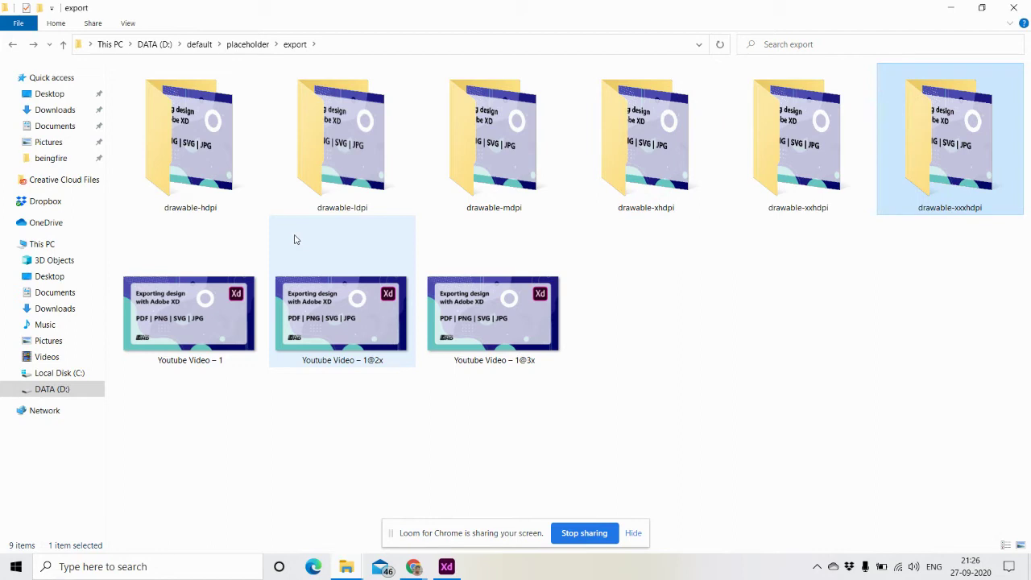
key("Return")
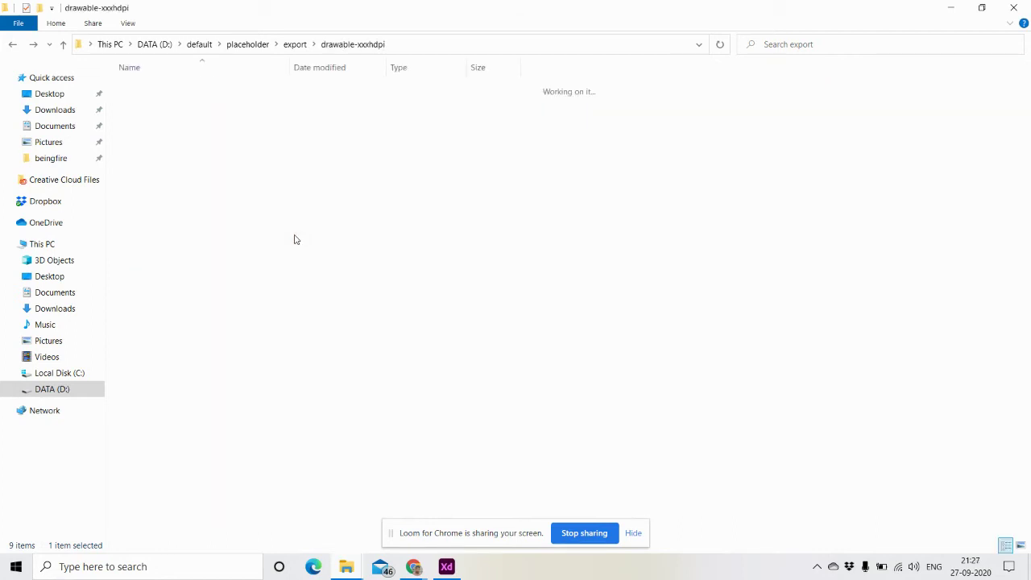
key("alt+Left")
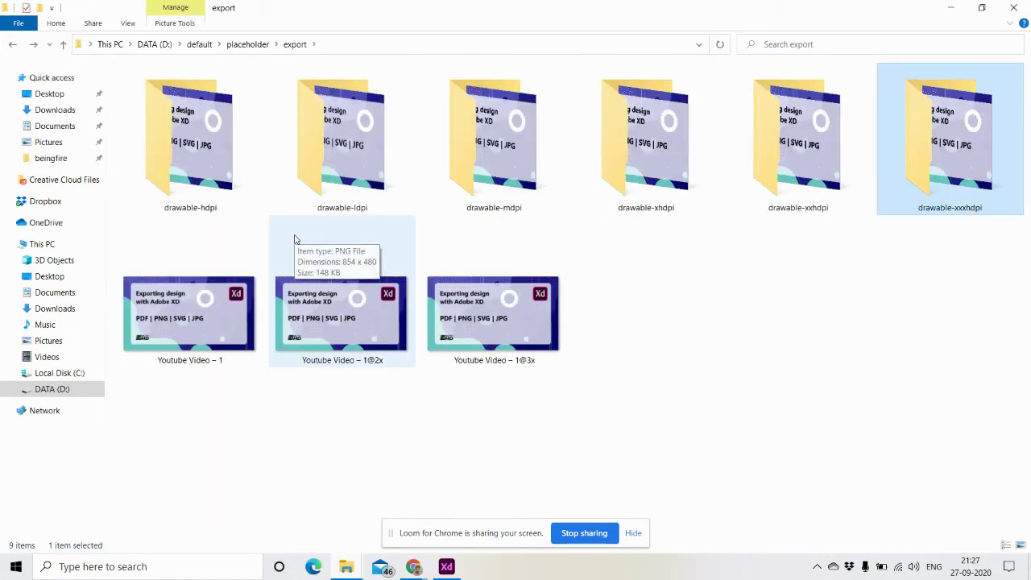
Step: Delete all nine exported items from the export folder and return to Adobe XD
left_click_drag(945, 237, 167, 95)
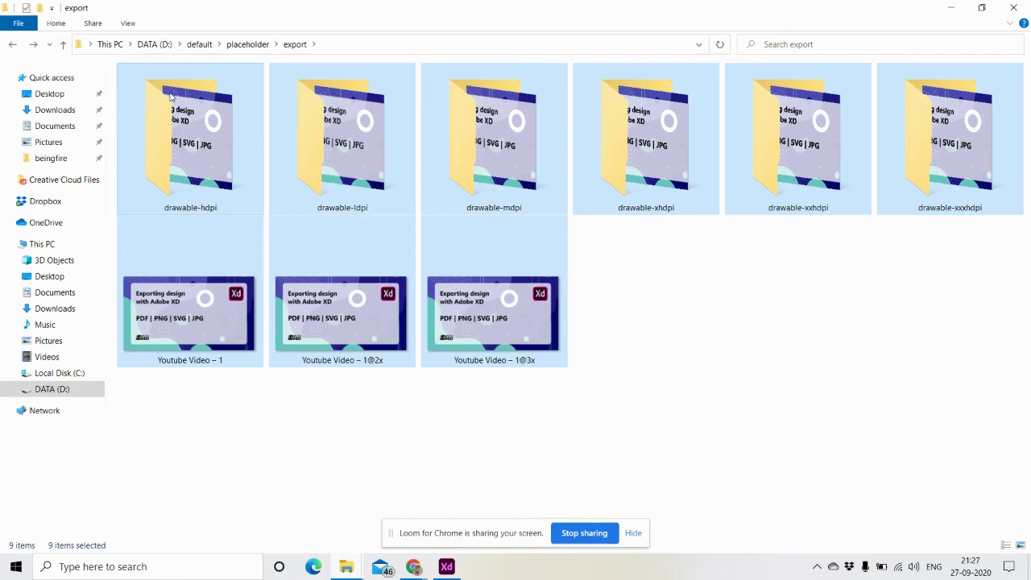
key("alt+Tab")
key("Delete")
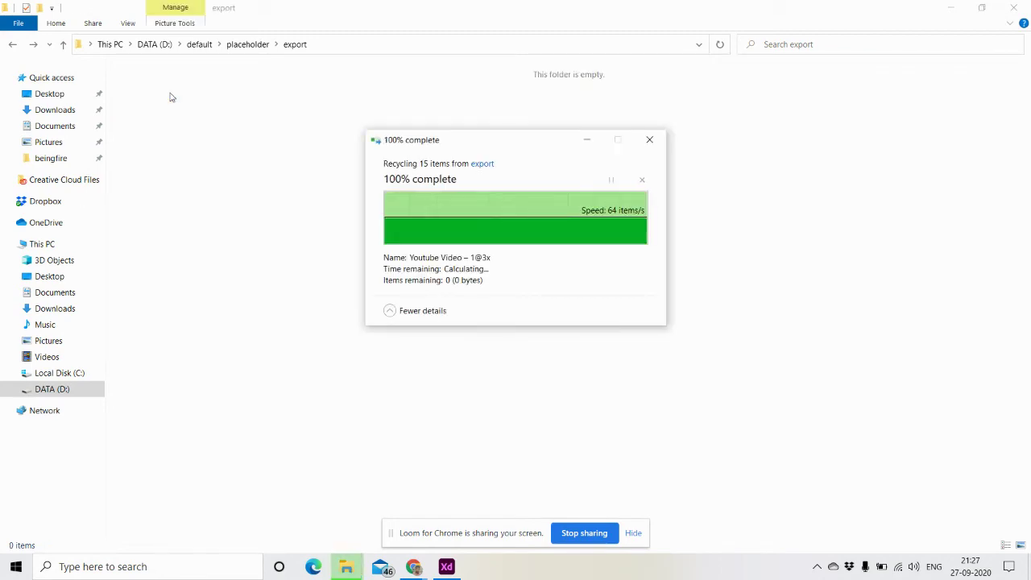
key("alt+Tab")
key("alt+Tab")
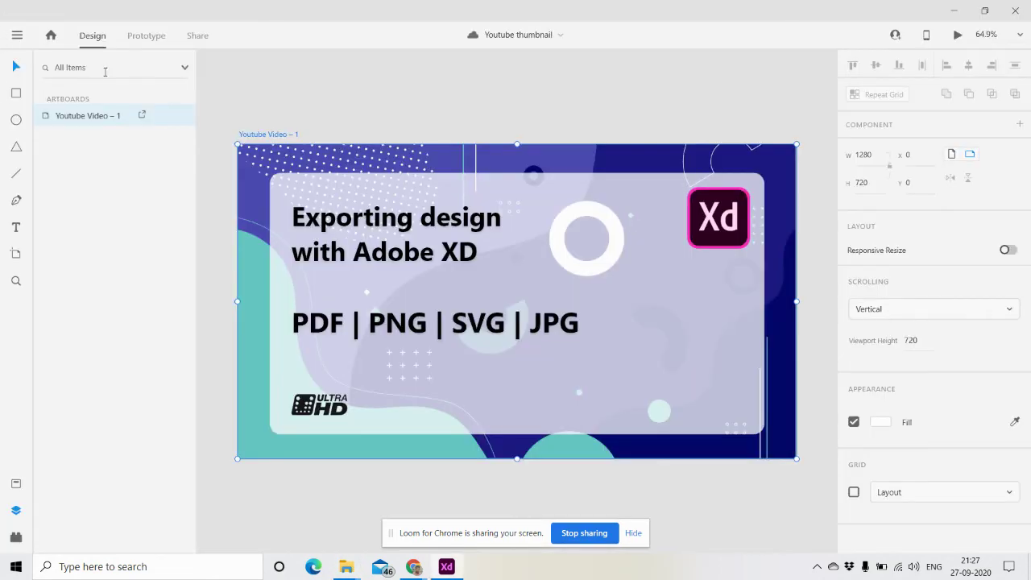
Step: Export the selected thumbnail artboard, switching the format from PNG to SVG
right_click(97, 109)
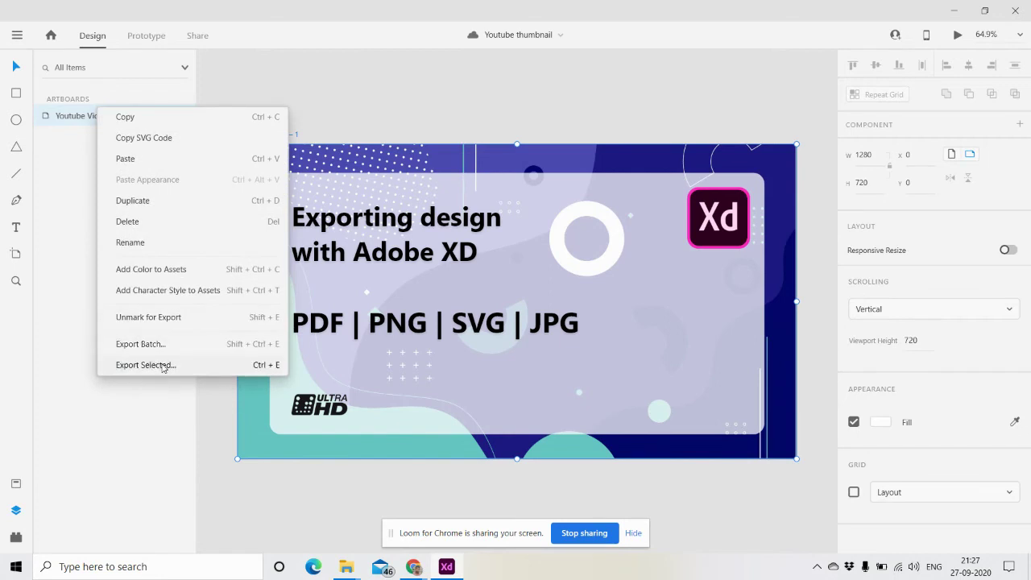
left_click(164, 368)
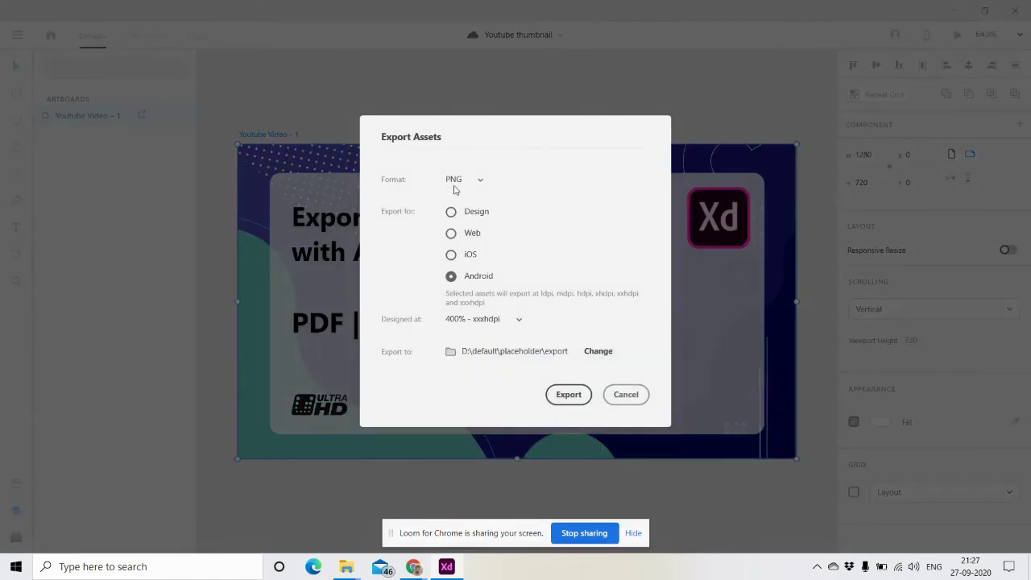
left_click(456, 182)
left_click(461, 208)
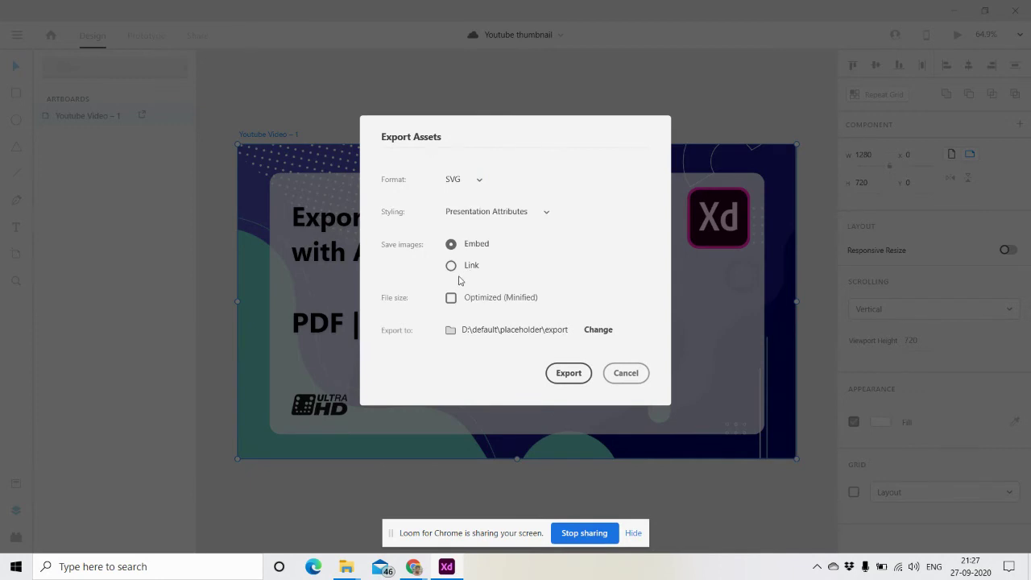
Step: Set SVG styling to Presentation Attributes and images to Embed, then export
left_click(506, 210)
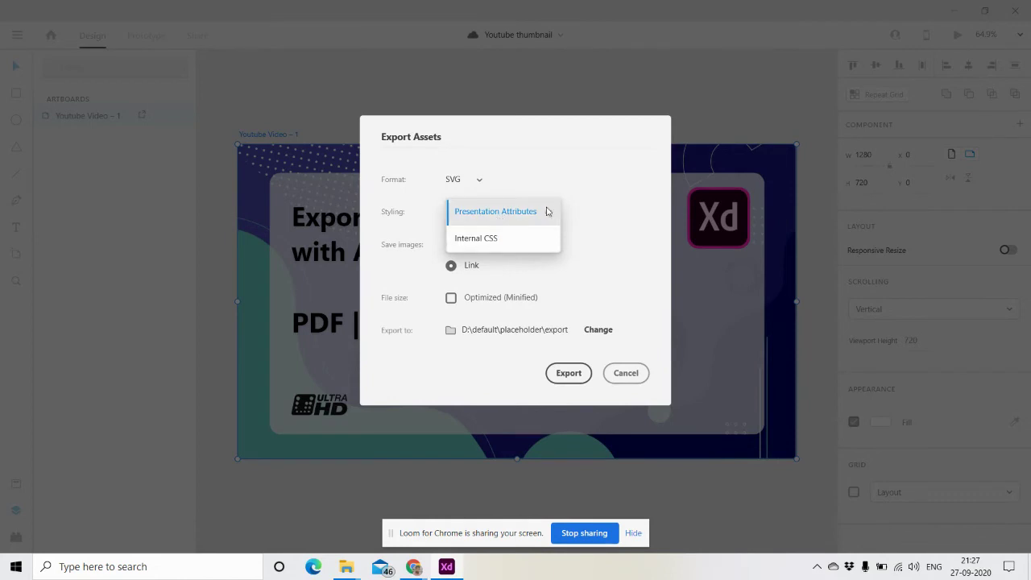
left_click(492, 246)
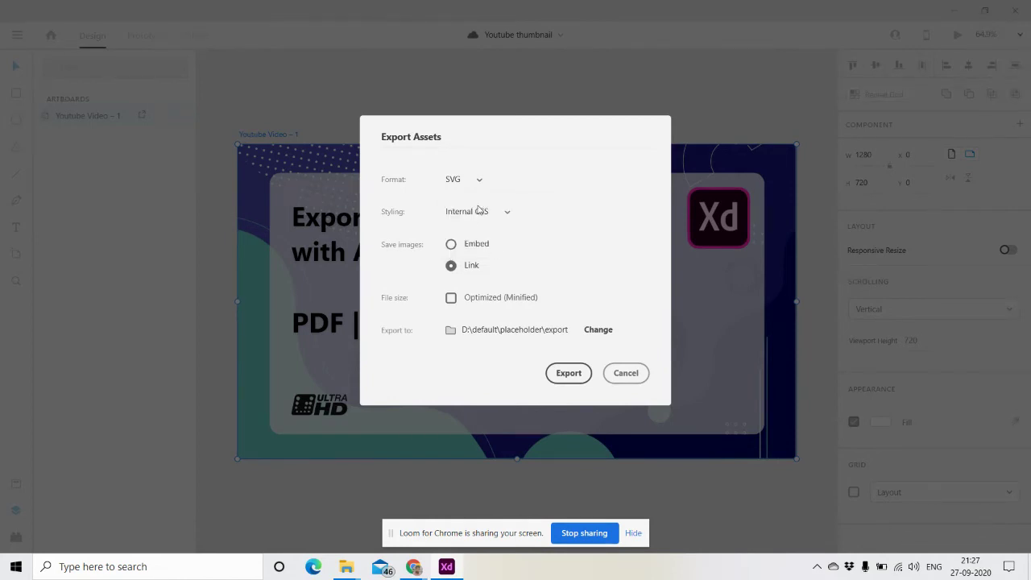
left_click(481, 210)
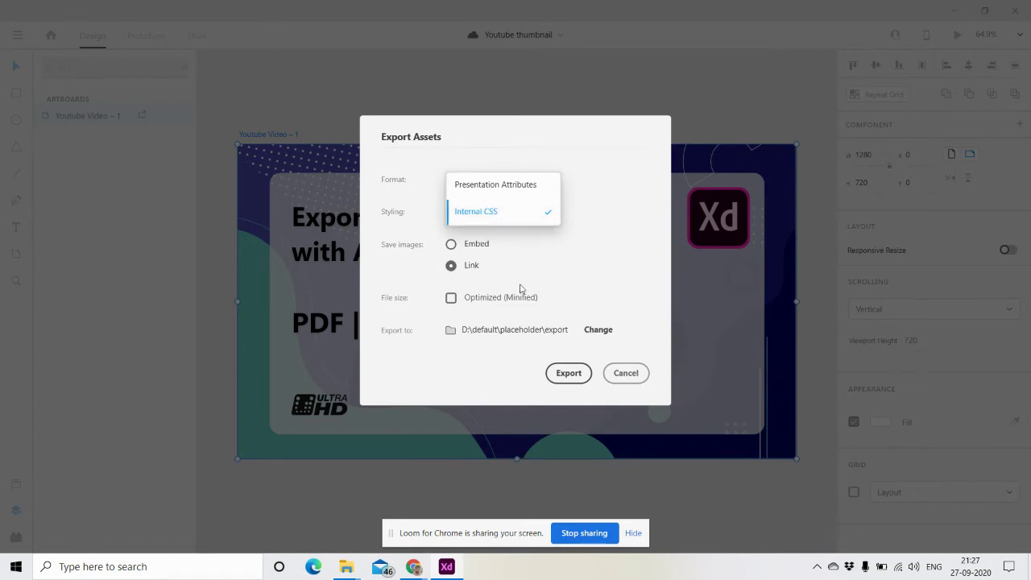
left_click(520, 184)
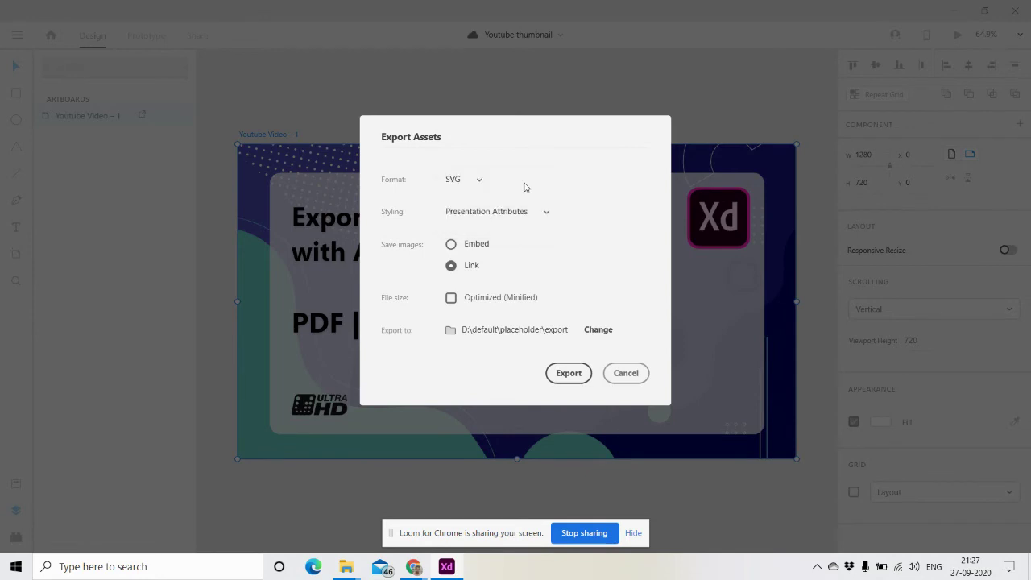
left_click(452, 244)
left_click(452, 266)
left_click(452, 245)
left_click(562, 374)
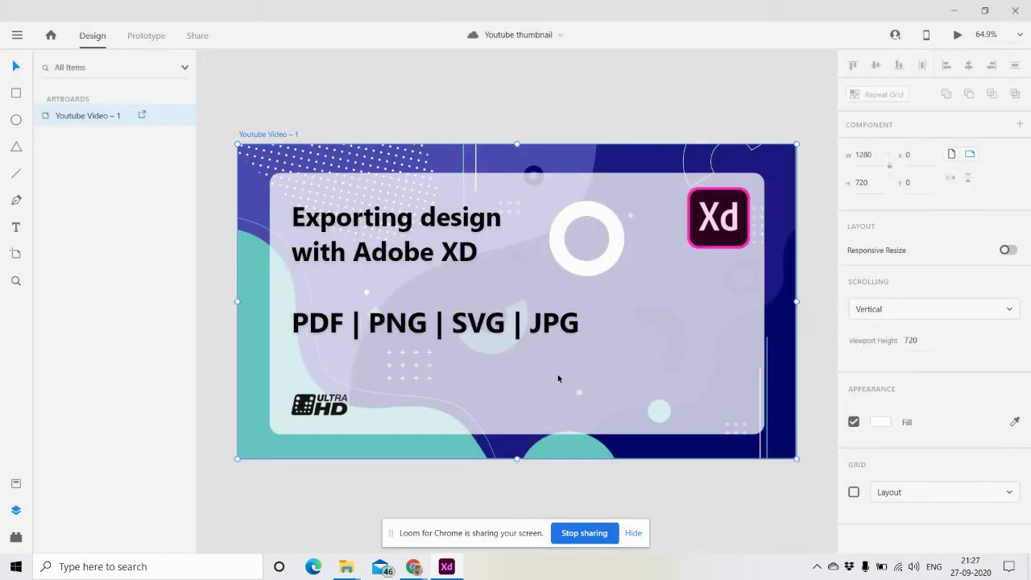
Step: Confirm the 335 KB SVG renders intact in Chrome, then close it and return to XD
key("alt+Tab")
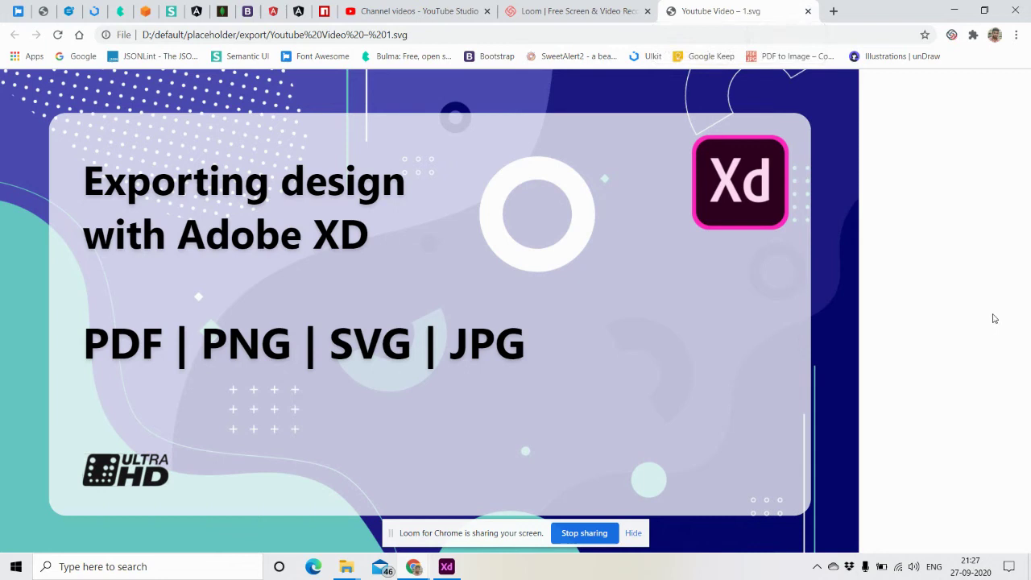
left_click(806, 35)
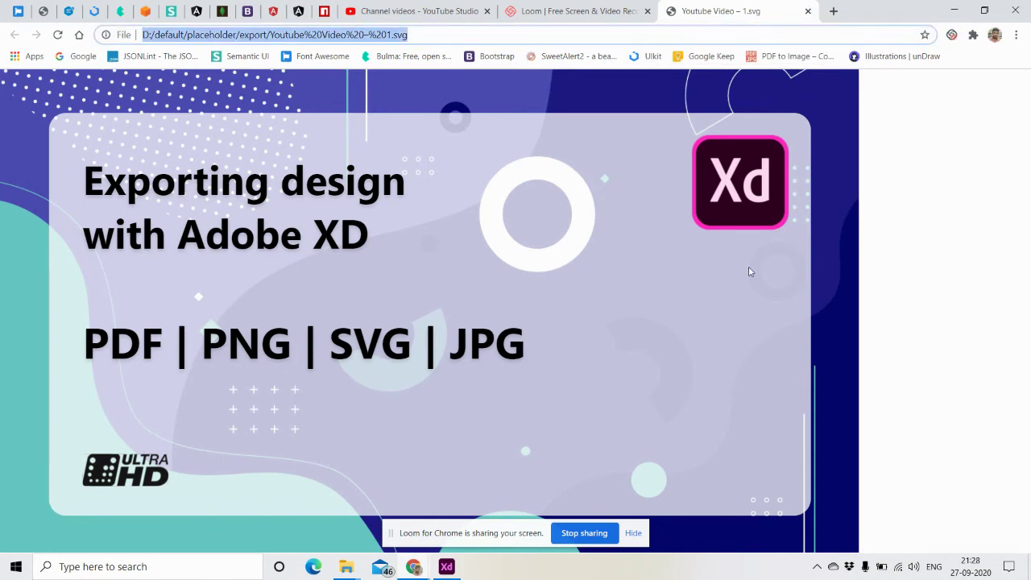
left_click(808, 14)
key("alt+Tab")
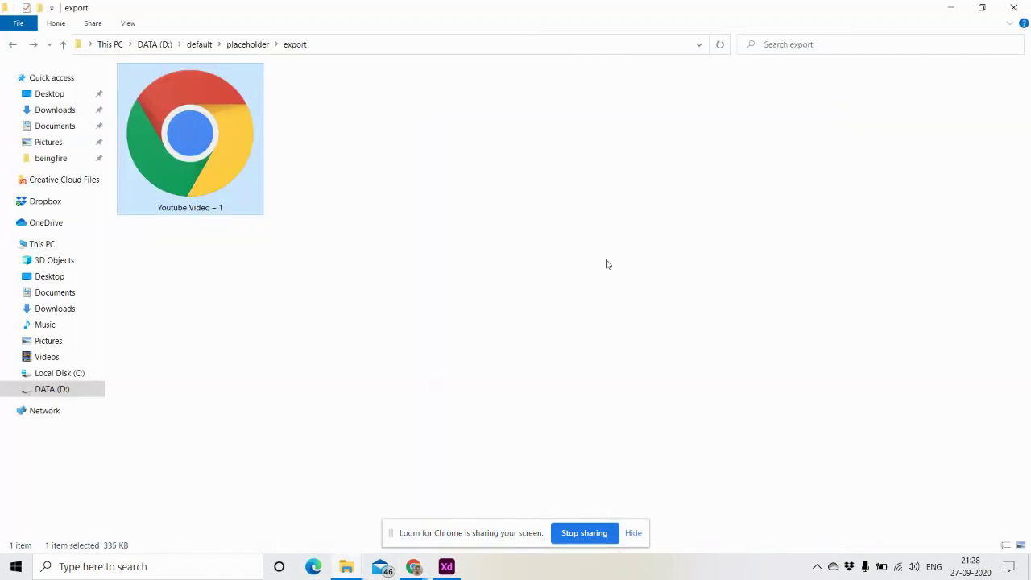
key("alt+Tab")
key("alt+Tab")
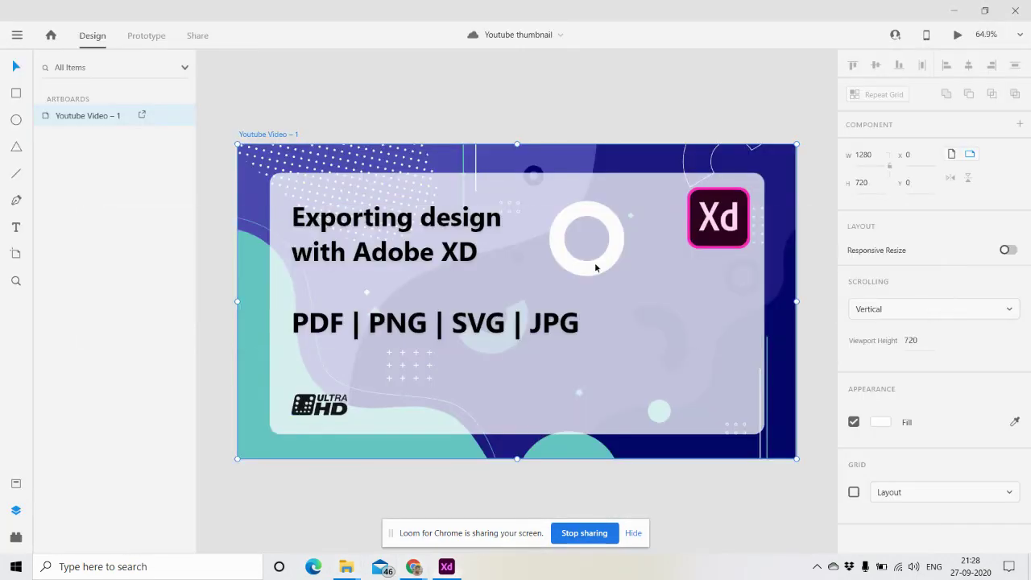
Step: Re-export the thumbnail SVG with images linked, replacing the existing file, and view it
right_click(84, 116)
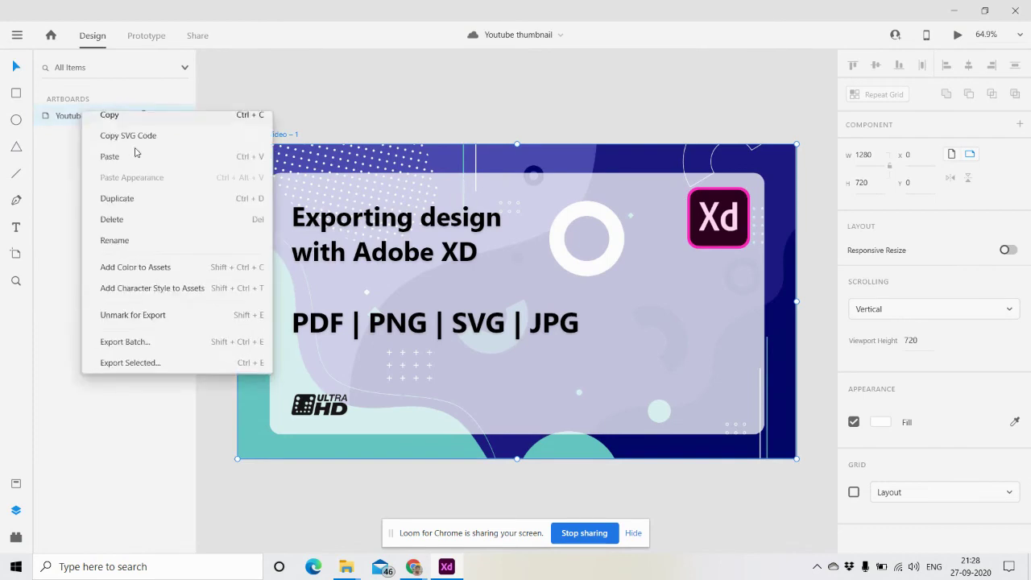
left_click(150, 372)
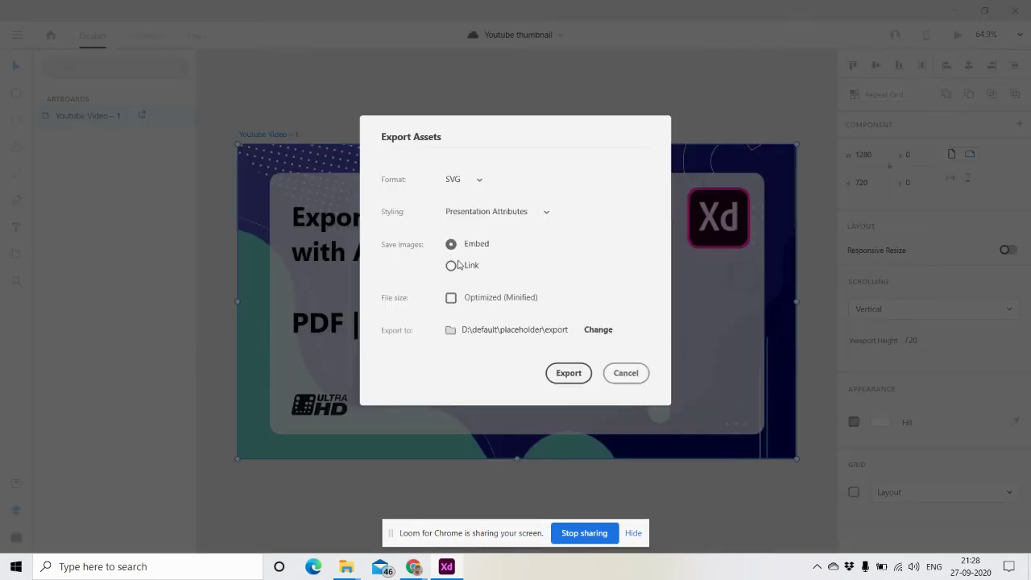
left_click(452, 266)
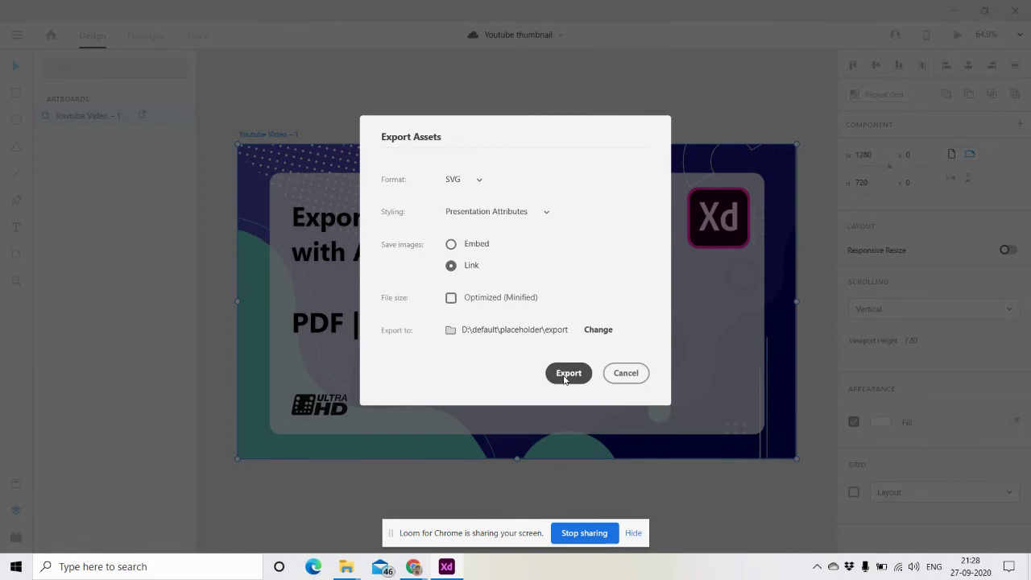
left_click(565, 376)
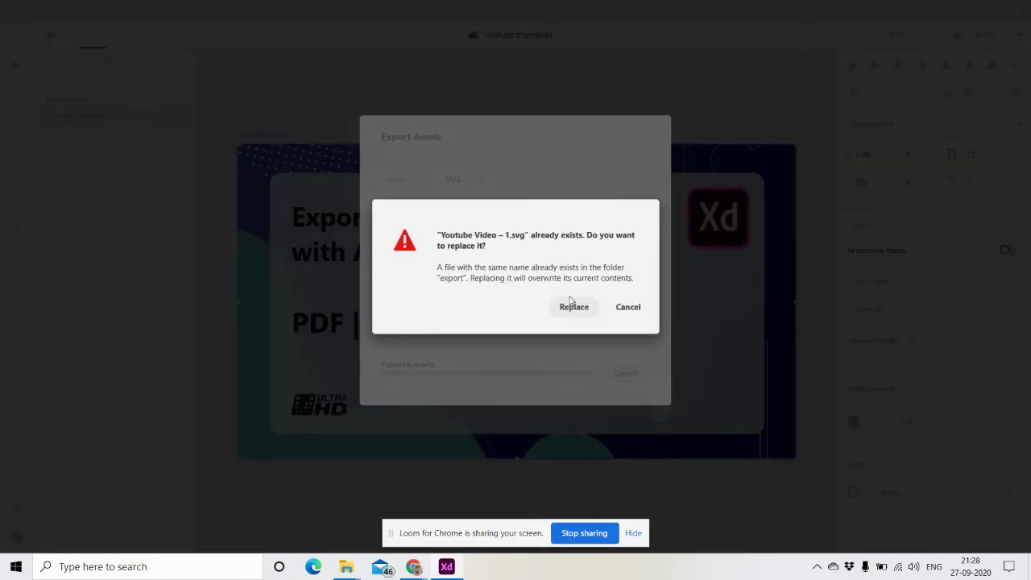
left_click(581, 314)
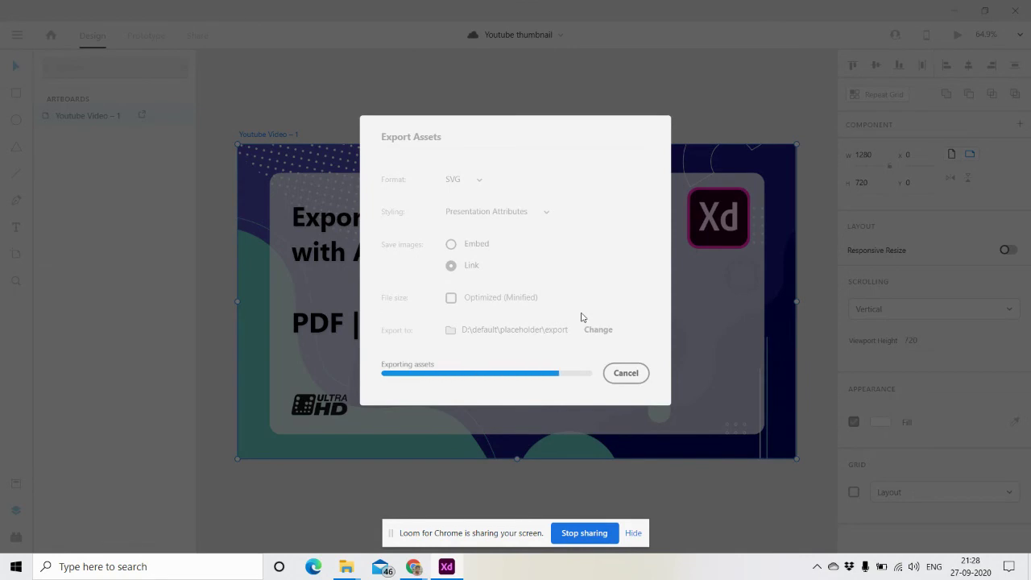
key("alt+Tab")
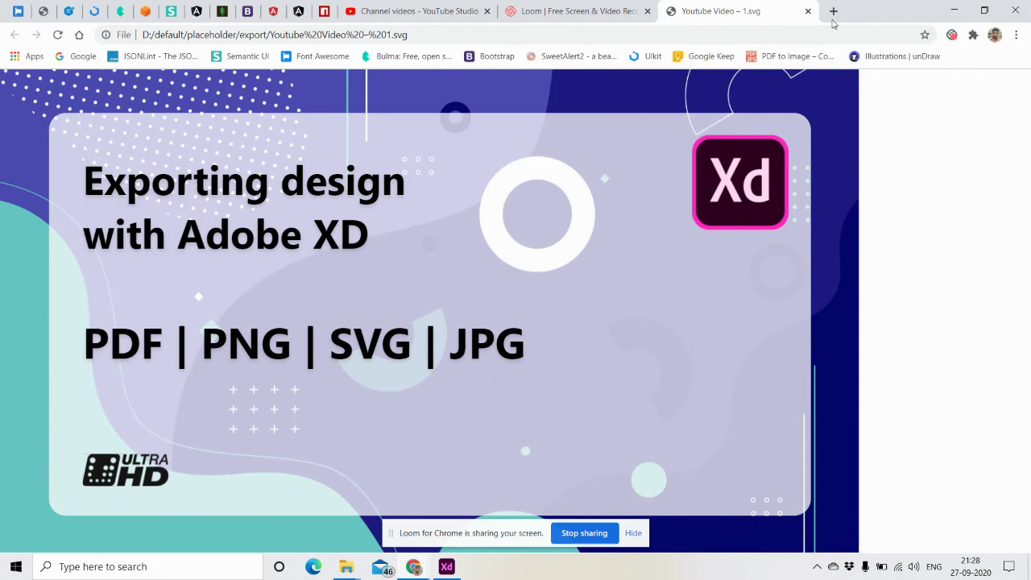
Step: Close the SVG preview tab and bring Adobe XD back to the front
left_click(808, 11)
key("alt+Tab")
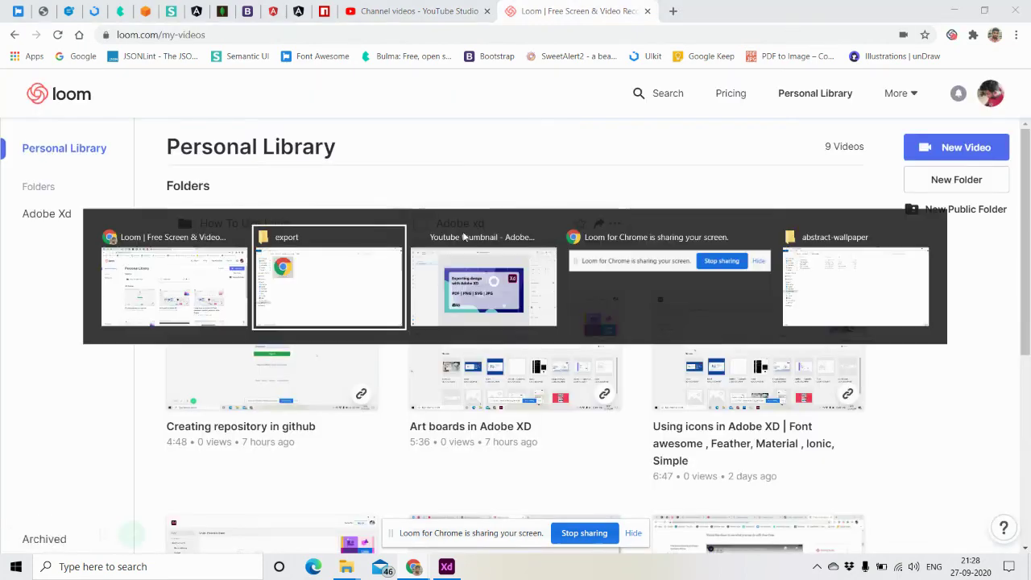
key("alt+Tab")
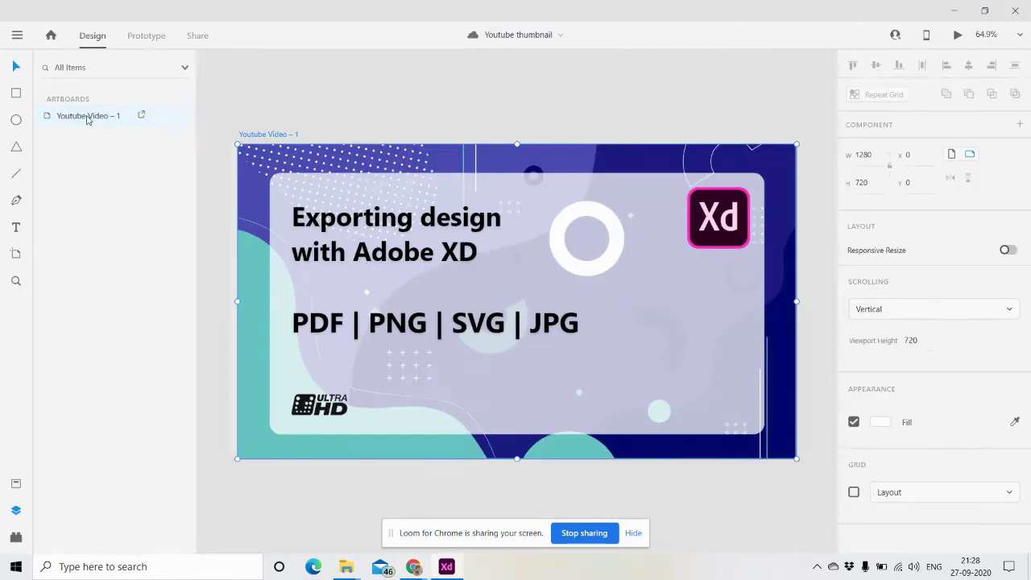
Step: Export the thumbnail artboard as a single PDF file into the same export folder
right_click(102, 118)
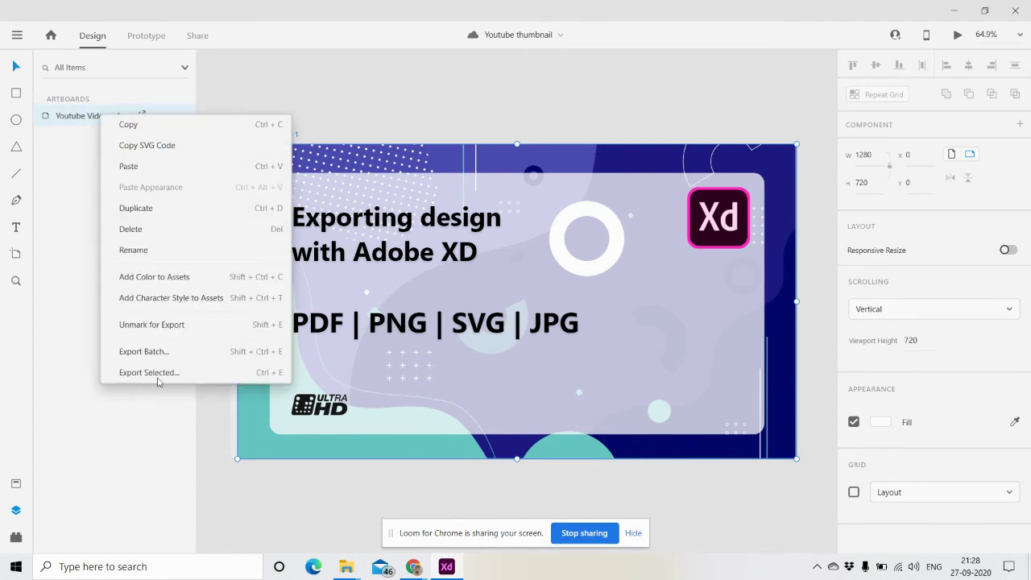
left_click(165, 370)
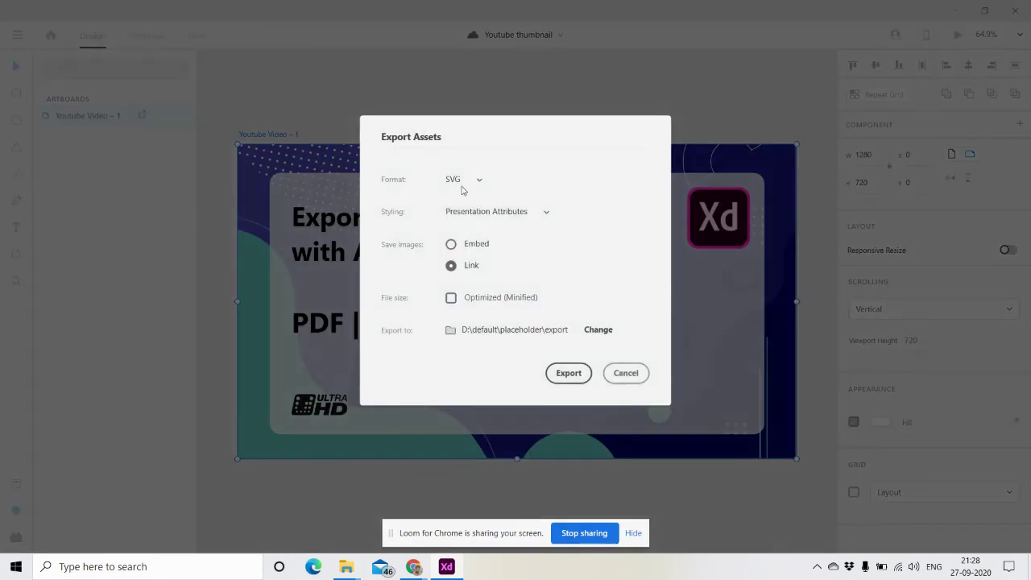
left_click(456, 181)
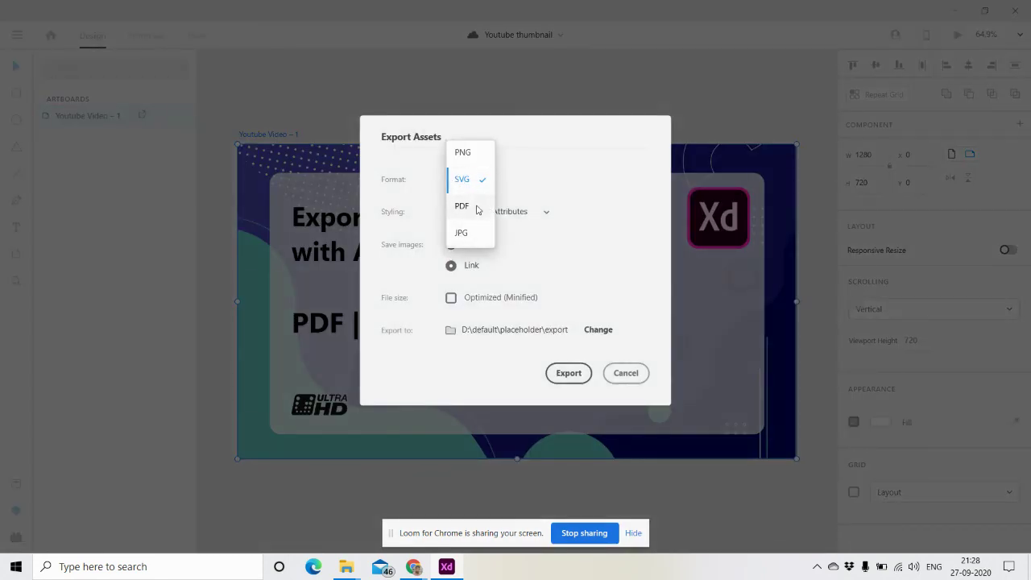
left_click(479, 208)
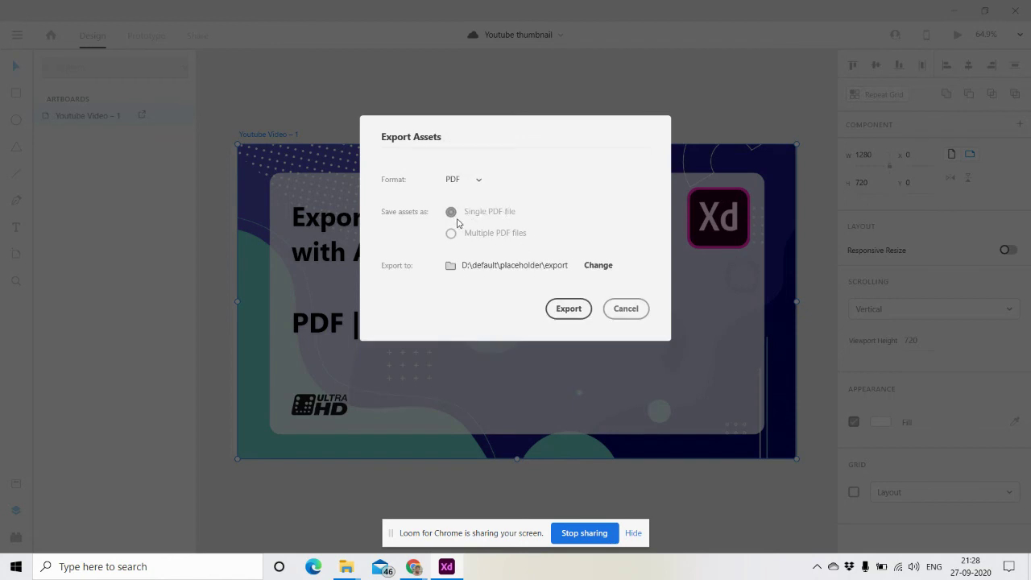
left_click(567, 307)
key("alt+Tab")
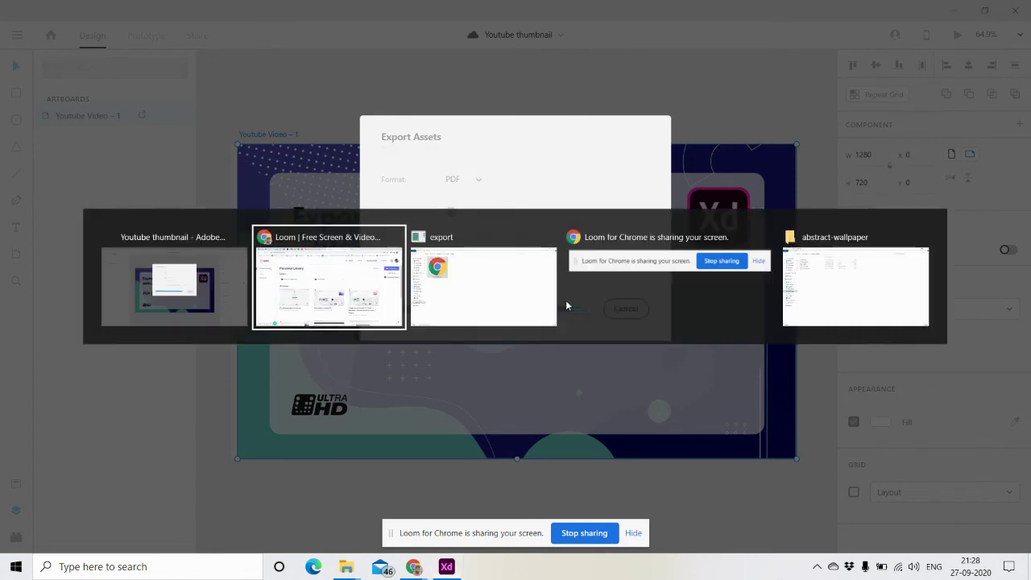
Step: Open the exported PDF in Chrome by editing the file address's extension
left_click(476, 298)
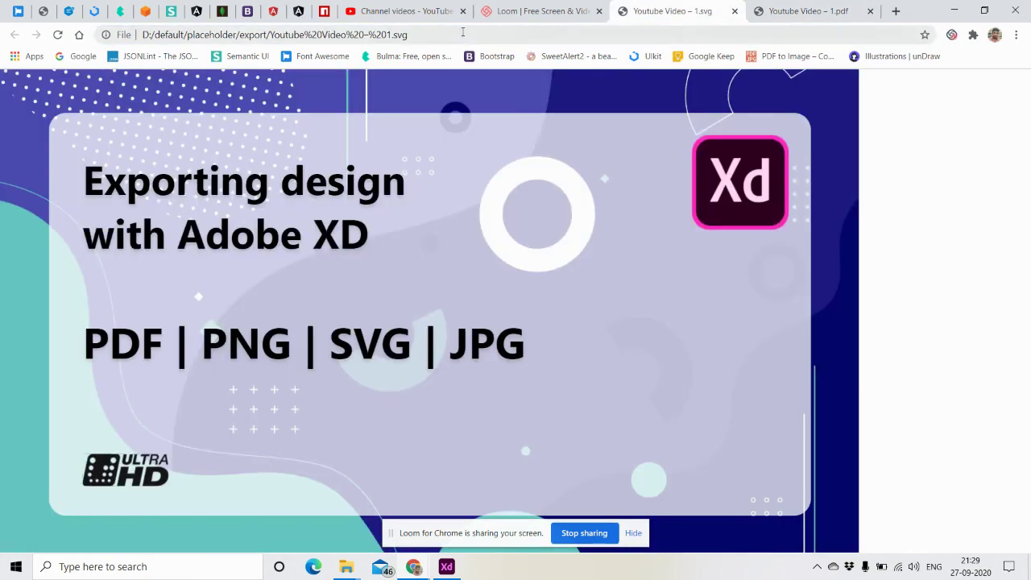
double_click(396, 35)
left_click(445, 36)
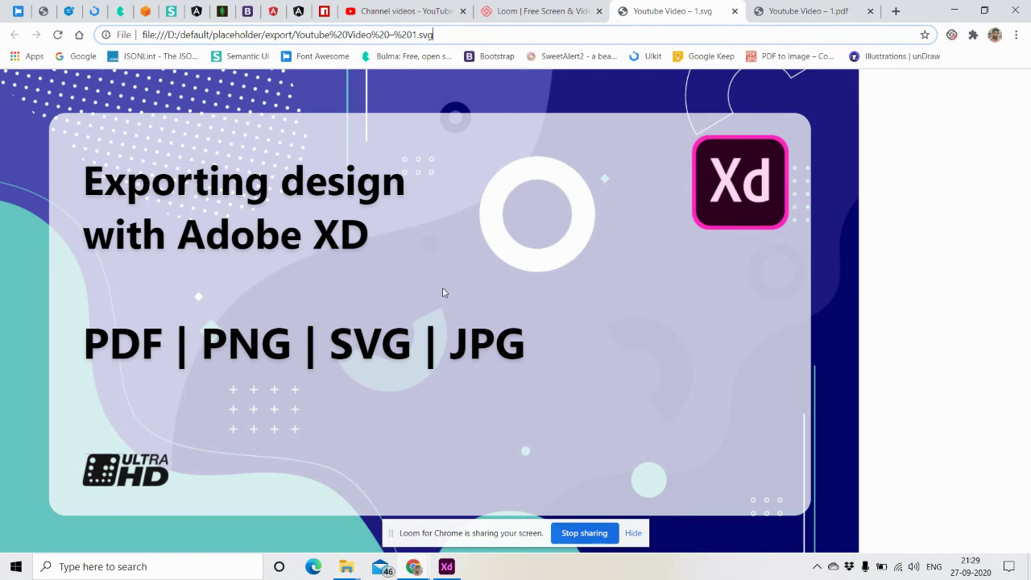
Step: Close the SVG tab, scroll through the single-page PDF, then close it
left_click(767, 11)
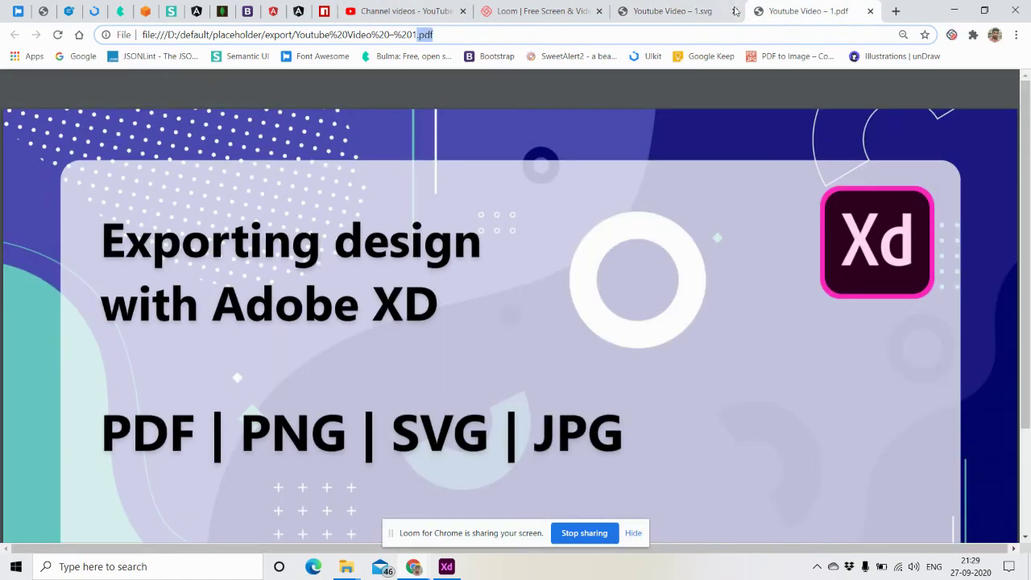
left_click(734, 11)
scroll(751, 337, "down", 2)
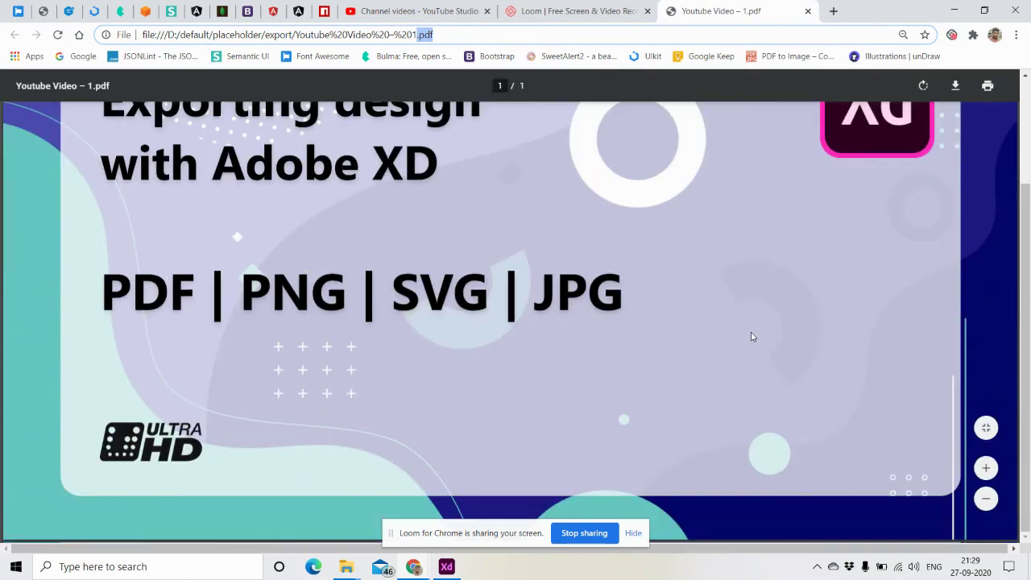
scroll(506, 384, "up", 2)
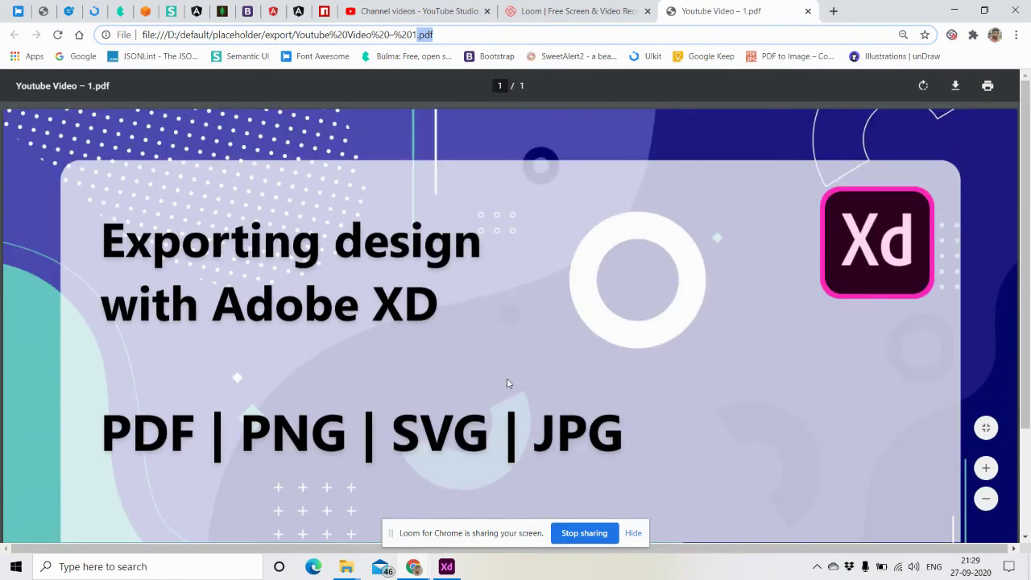
left_click(807, 11)
Step: Export the selected thumbnail artboard, switching the format to JPG
key("alt+Tab")
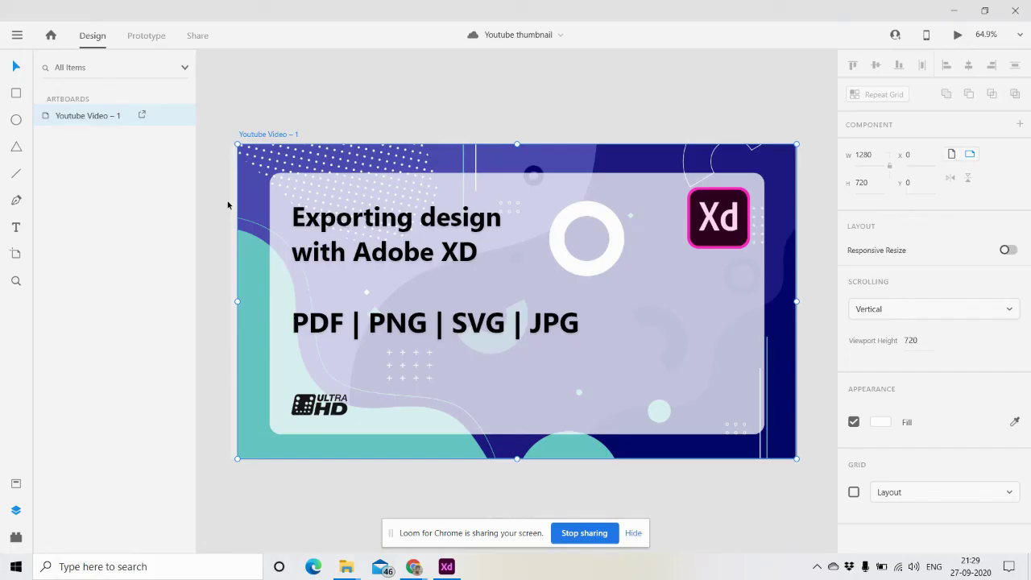
right_click(118, 121)
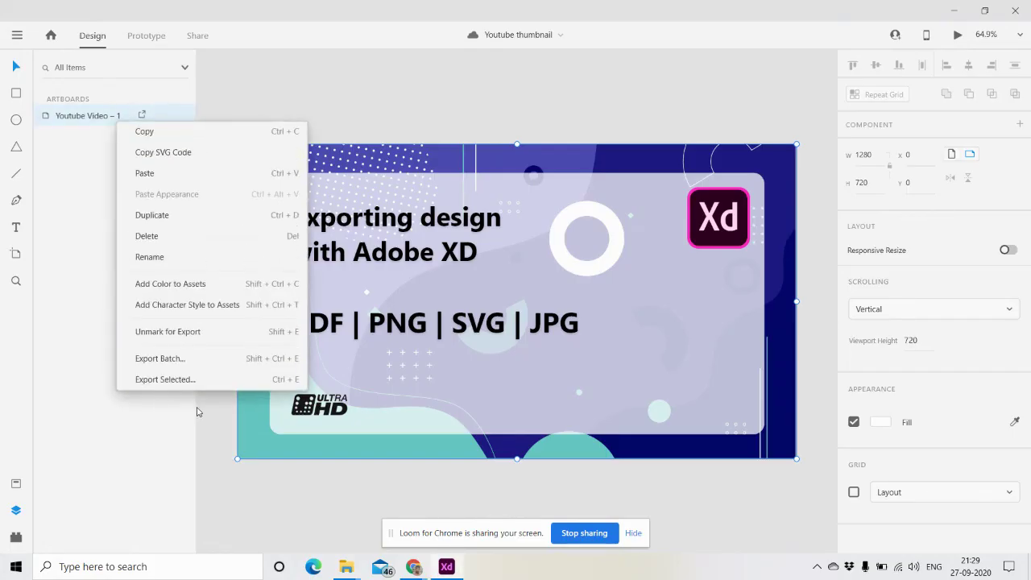
left_click(177, 380)
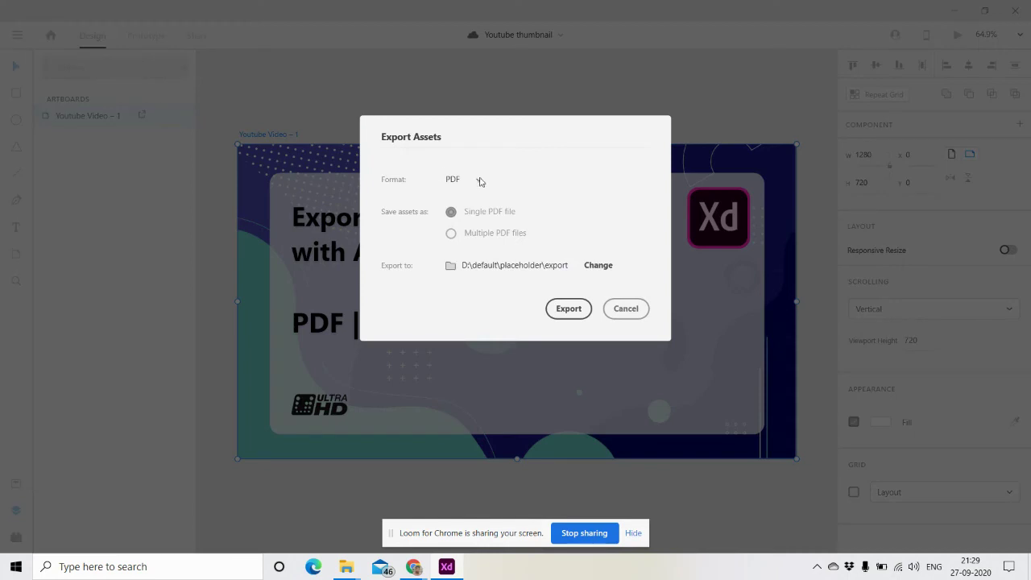
left_click(480, 181)
left_click(461, 208)
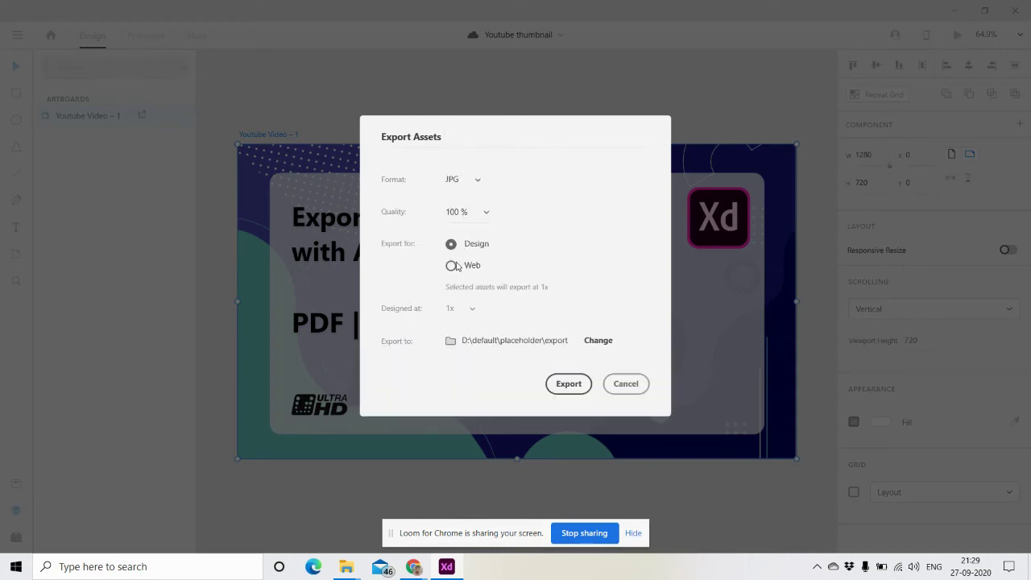
Step: Set the JPG to Web export, 60% quality, designed at 2x, and export it
left_click(455, 266)
left_click(452, 244)
left_click(453, 268)
left_click(482, 214)
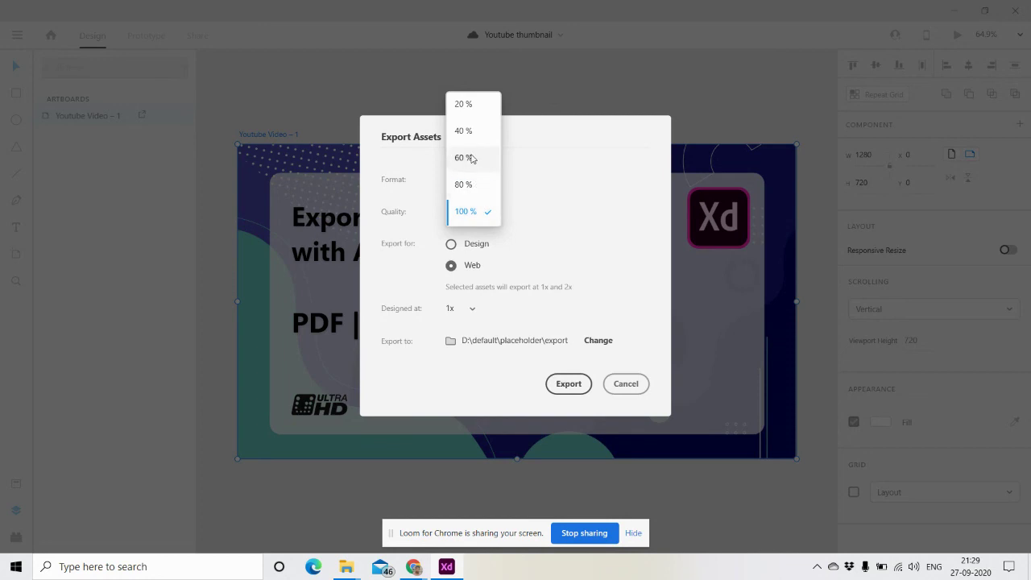
left_click(472, 157)
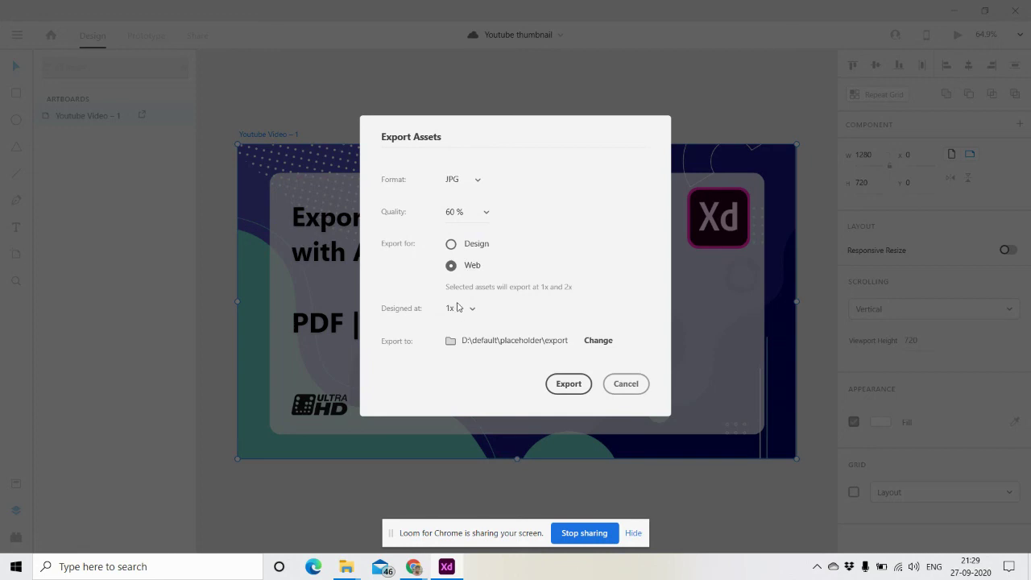
left_click(457, 306)
left_click(467, 338)
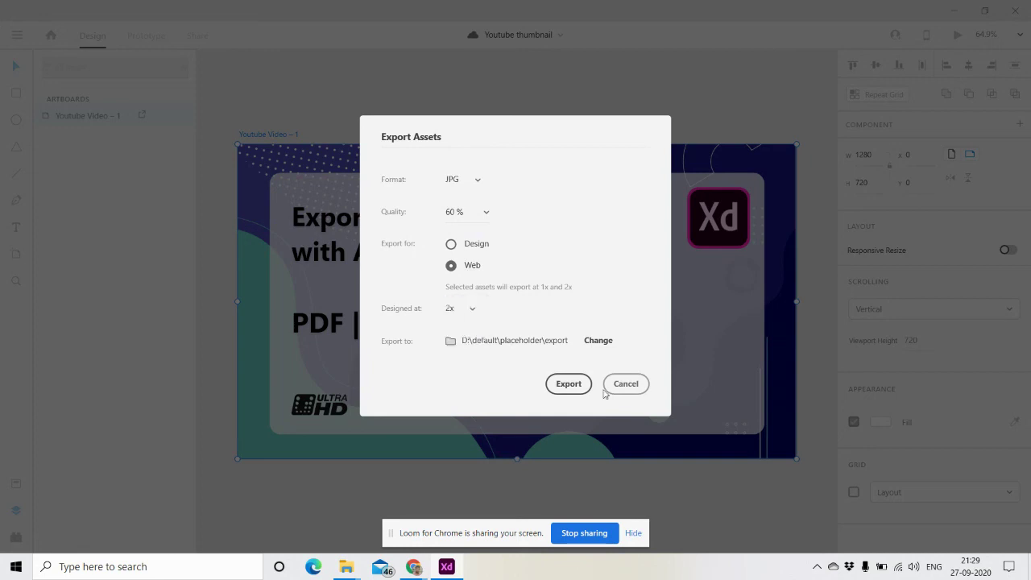
left_click(552, 382)
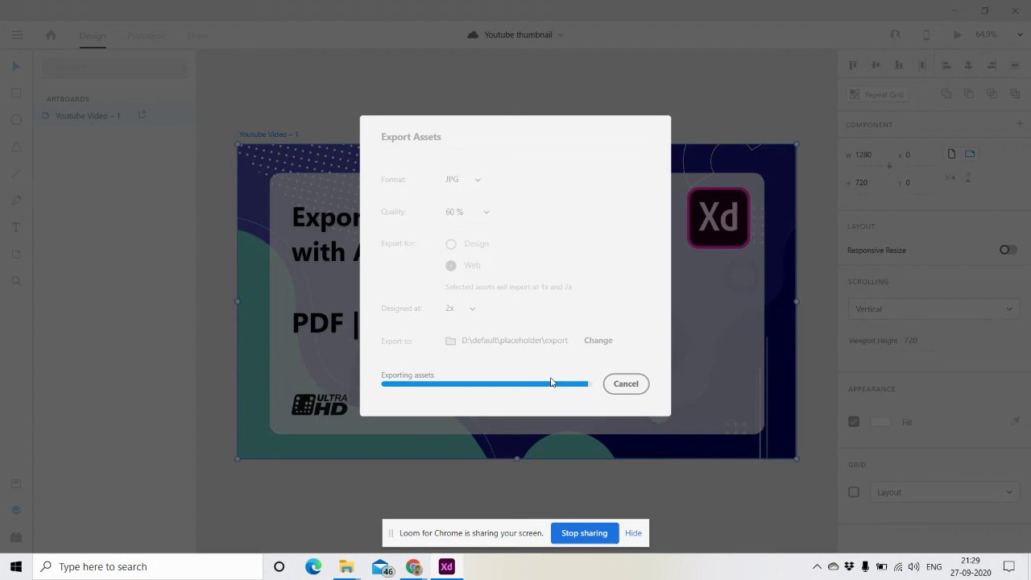
key("alt+Tab")
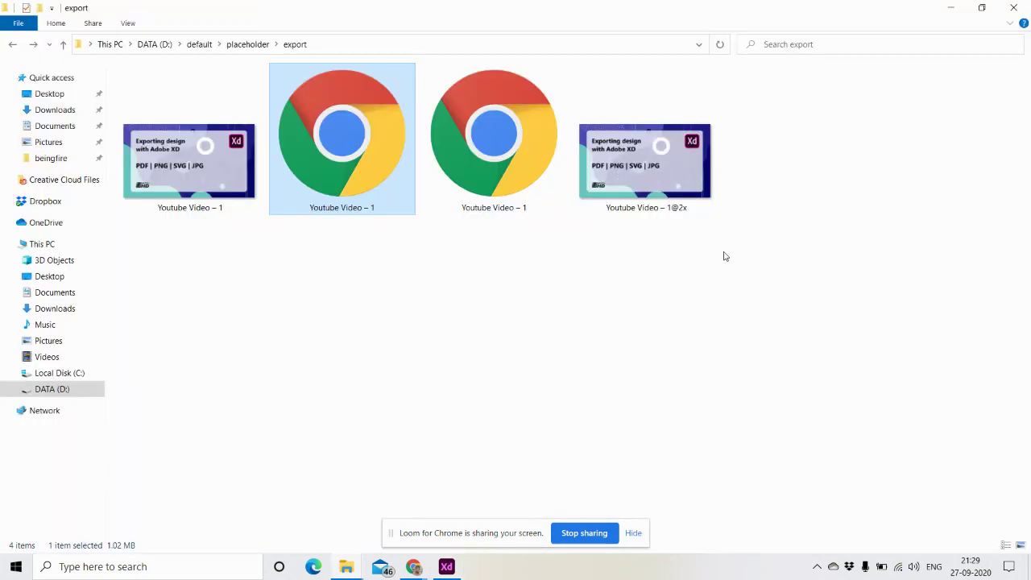
left_click(677, 185)
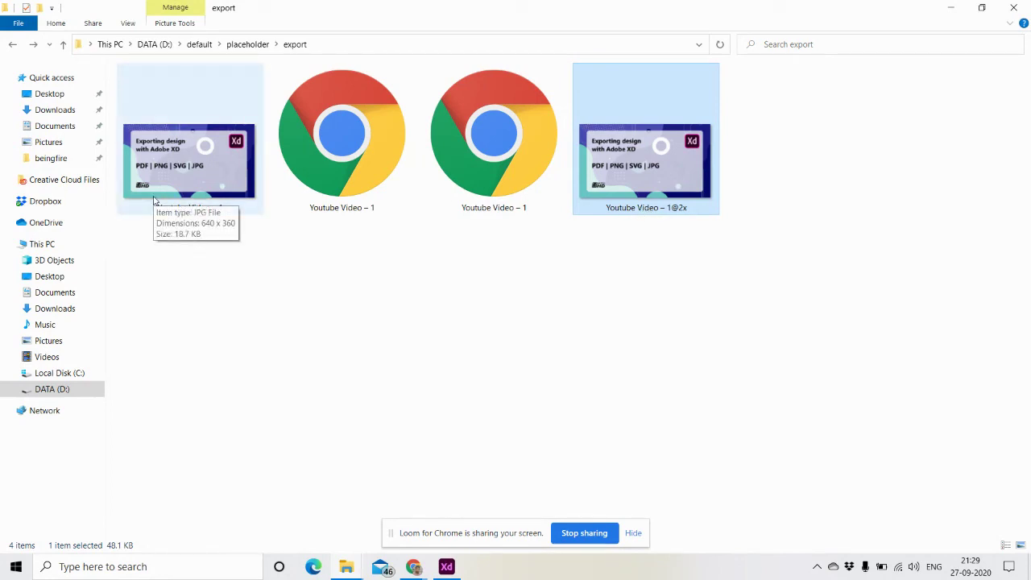
left_click(155, 199)
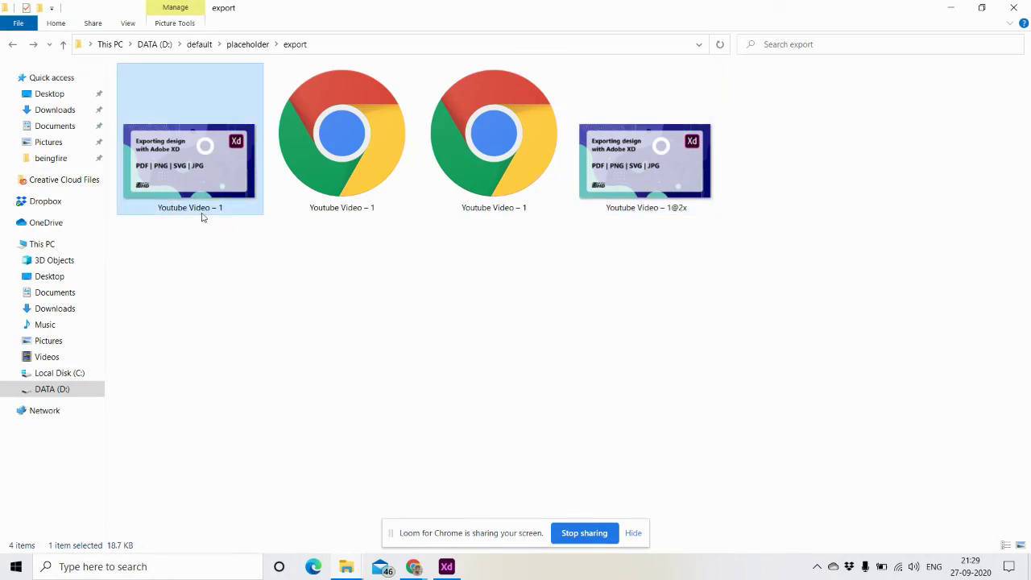
left_click(470, 302)
key("alt+Tab")
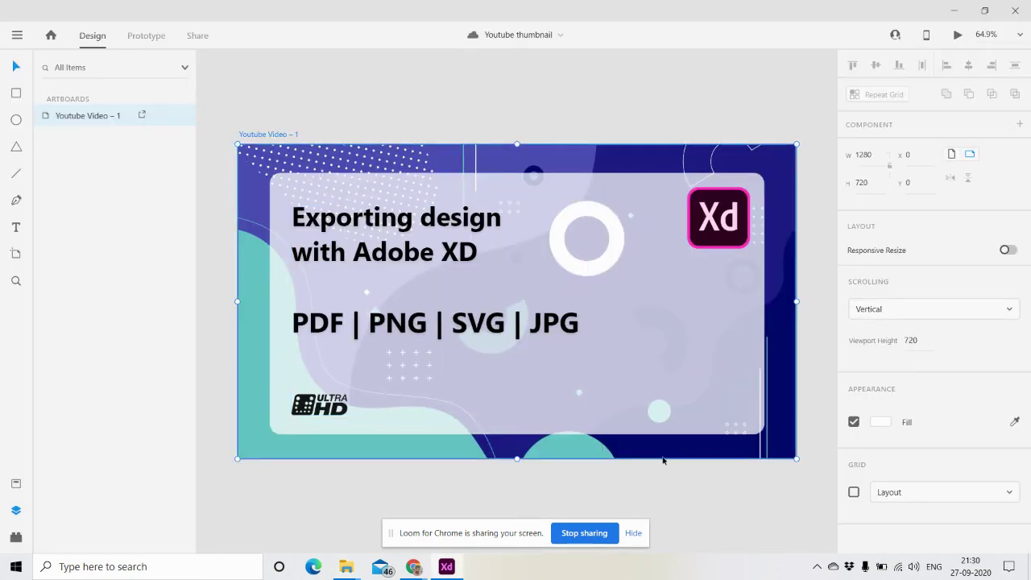
left_click(649, 445)
left_click(667, 480)
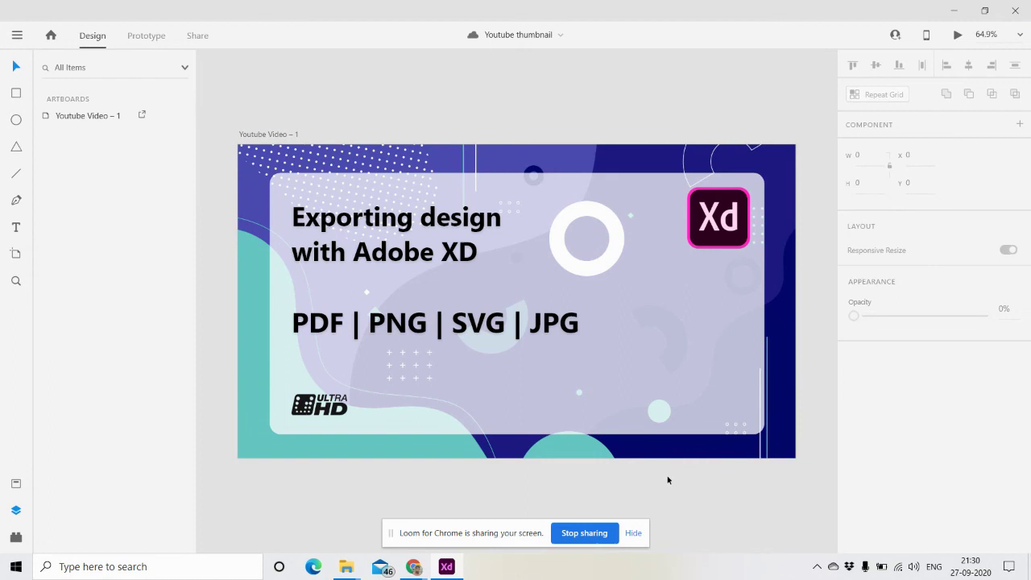